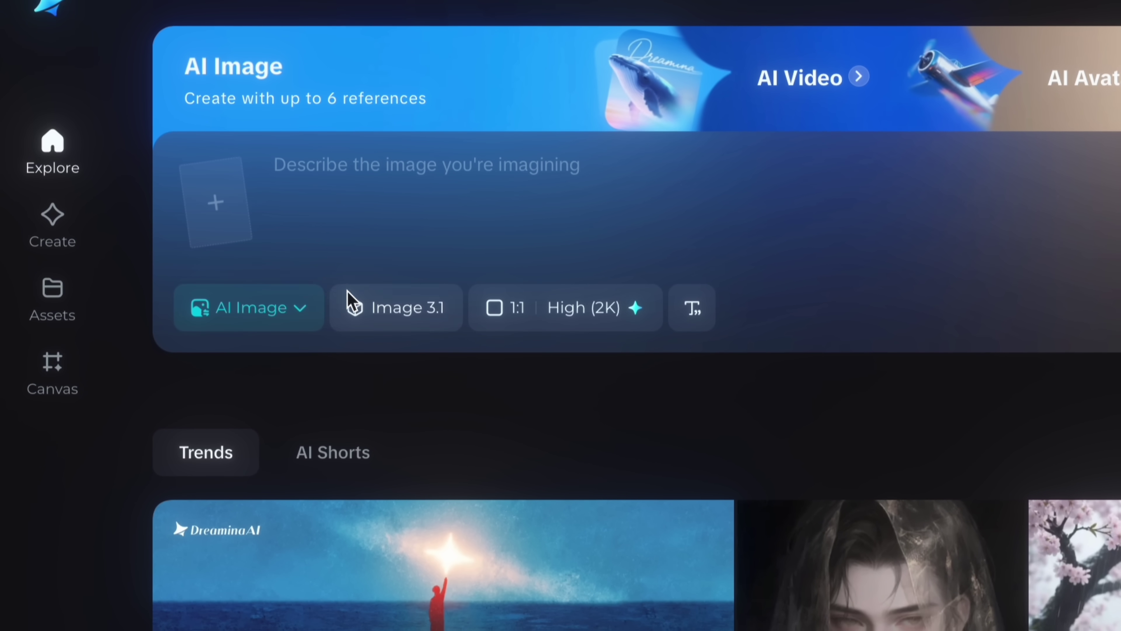
Step: Keep image creation and switch the image model to Image 4.0
left_click(306, 302)
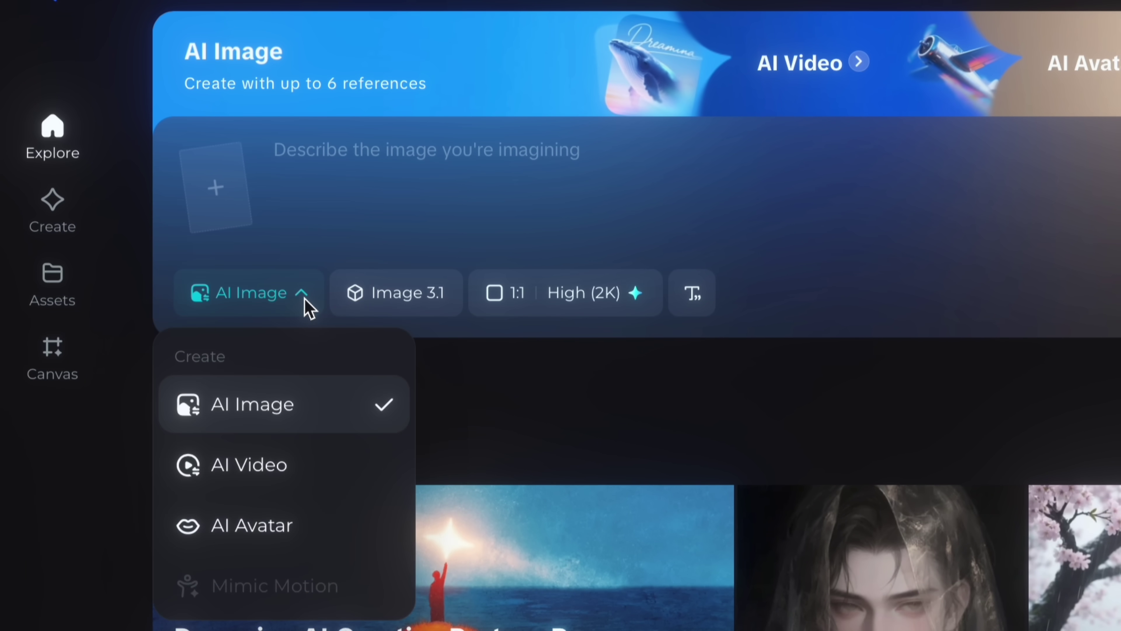
left_click(261, 418)
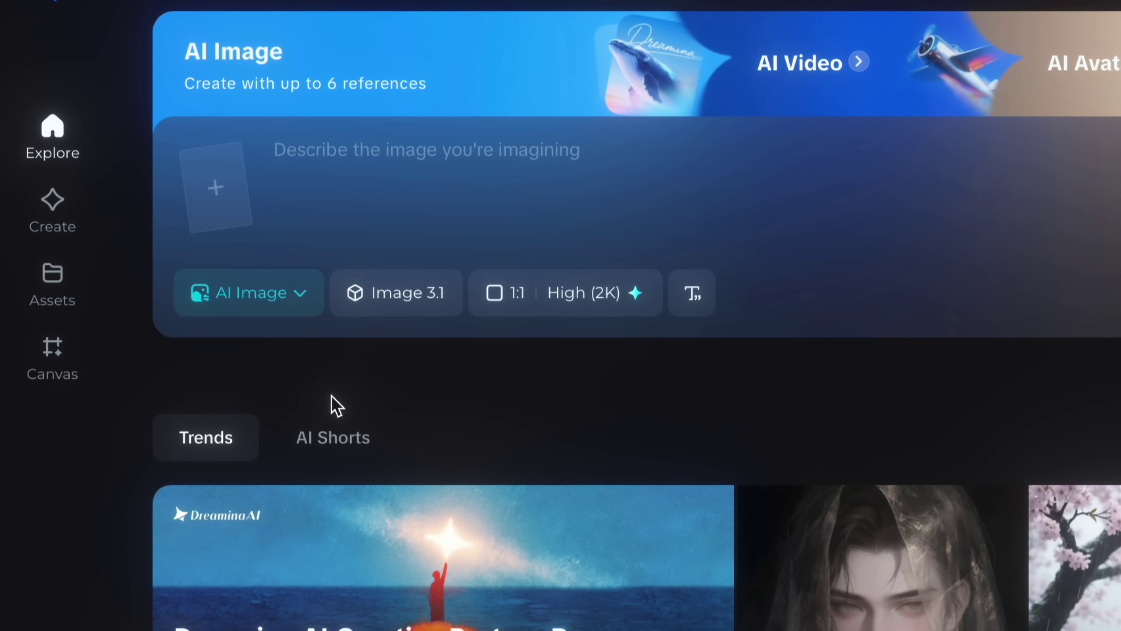
left_click(413, 305)
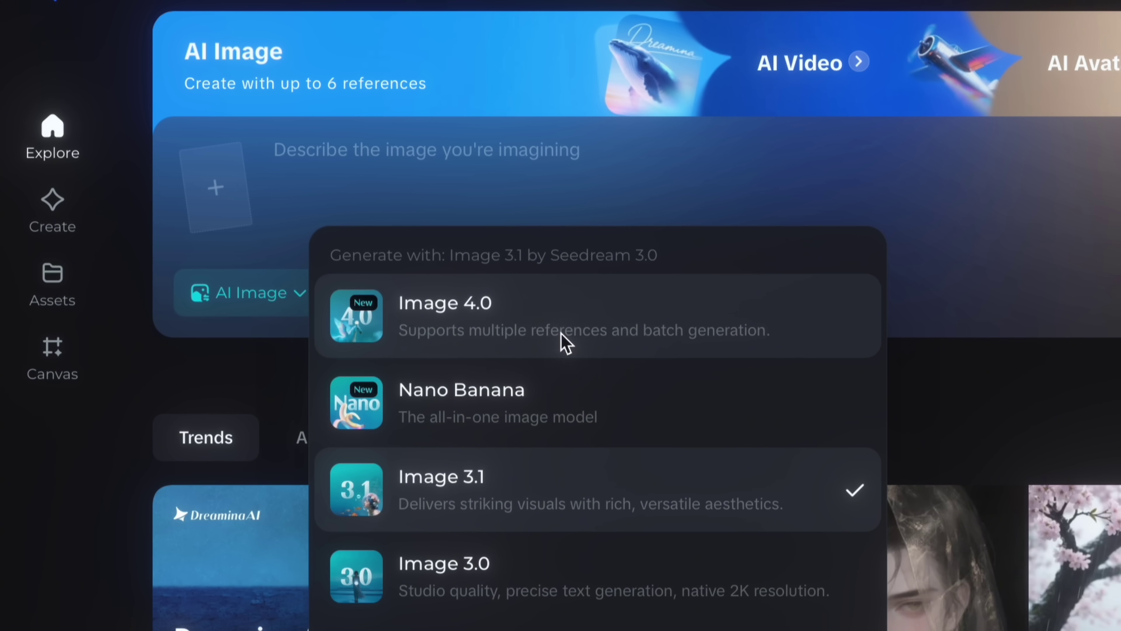
left_click(462, 335)
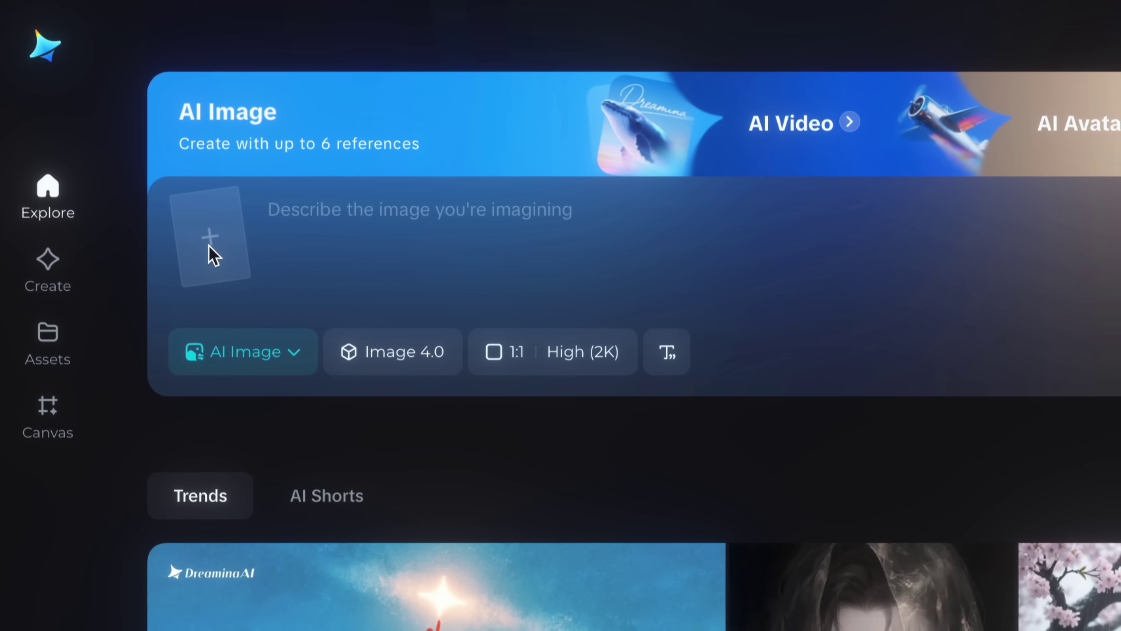
Step: Upload all six outfit photos (sneakers, bag, cap, jeans, portrait, striped shirt) as references
left_click(214, 256)
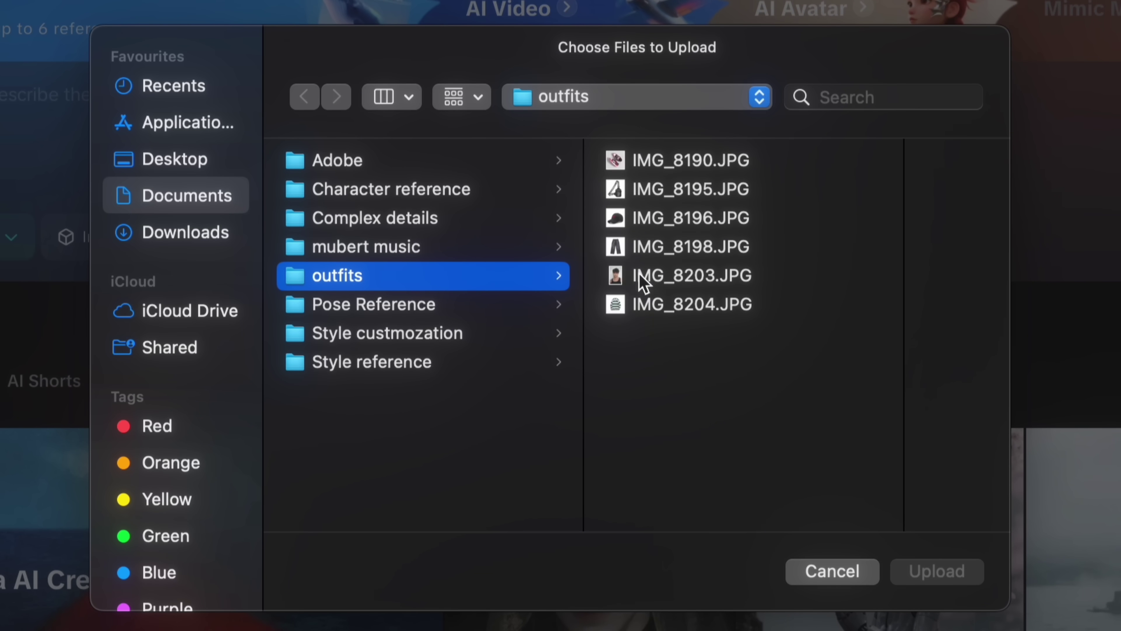
left_click(657, 164)
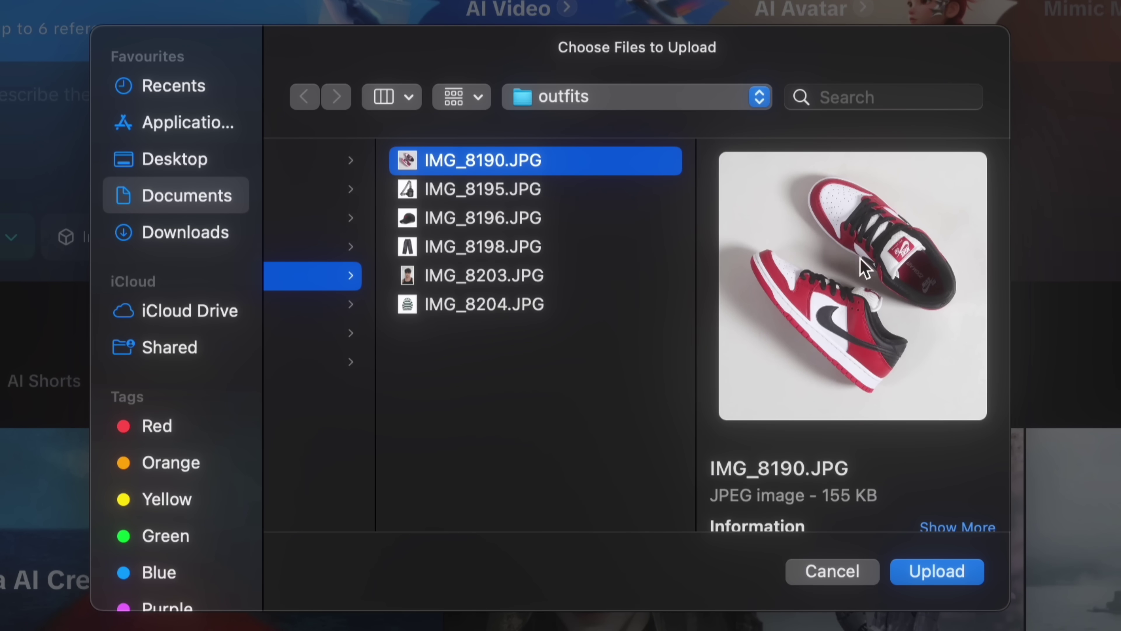
left_click(614, 200)
left_click(605, 218)
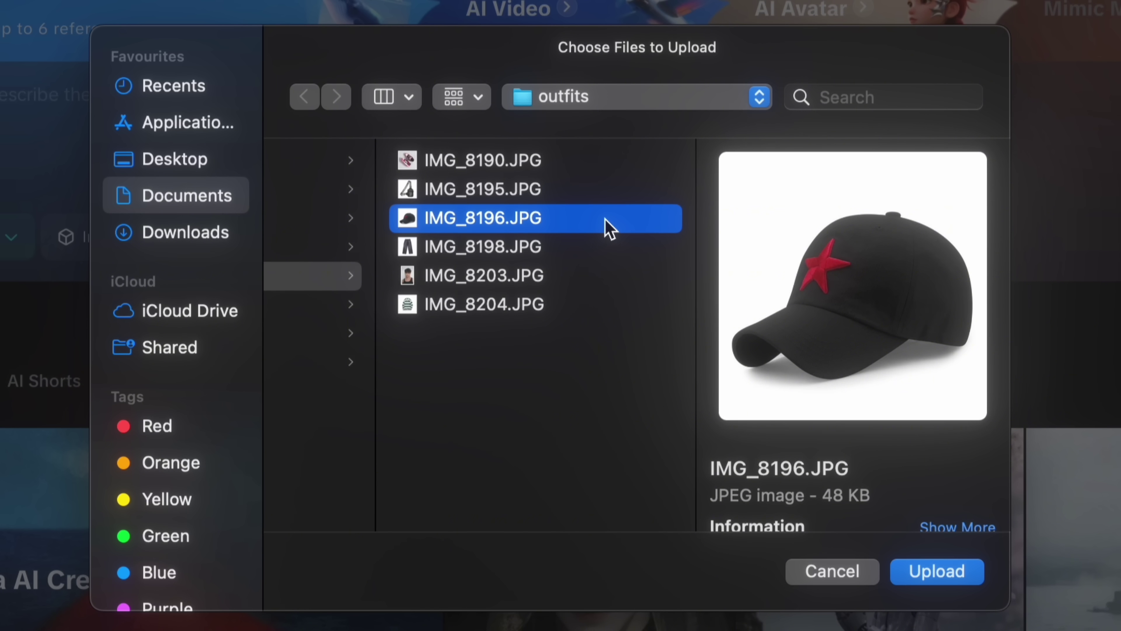
left_click(577, 251)
left_click(560, 283)
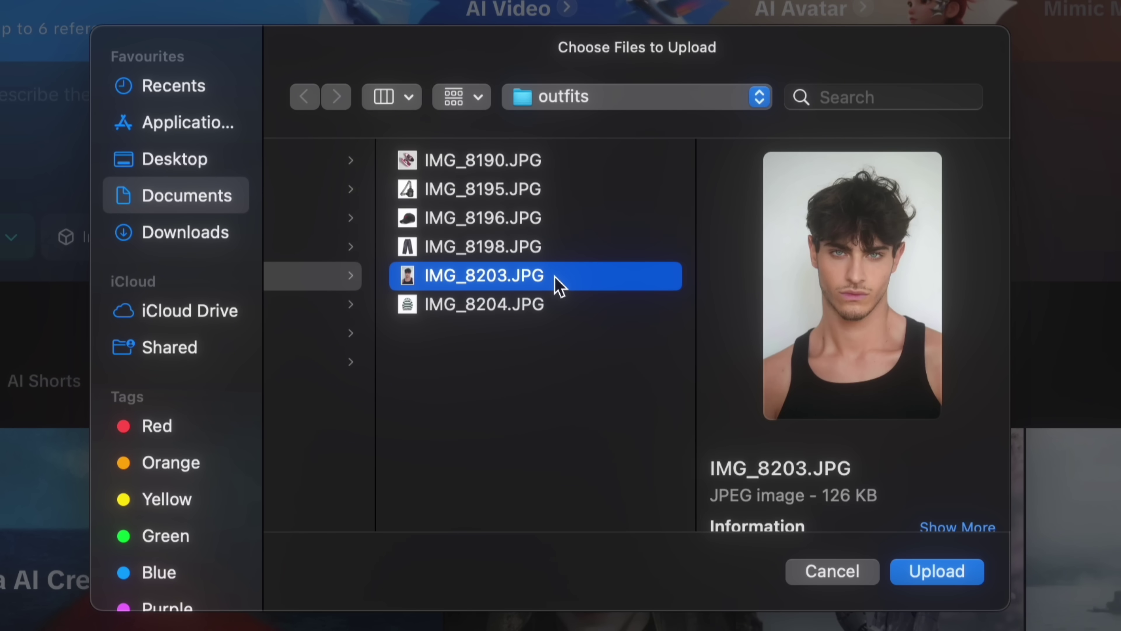
left_click(599, 309)
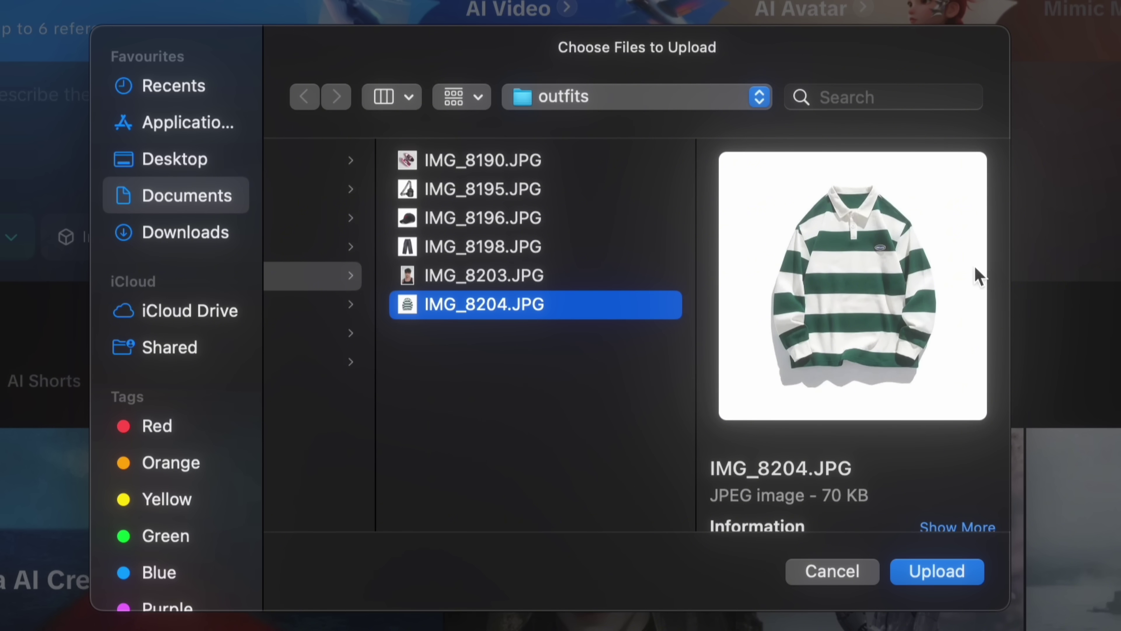
left_click(685, 396)
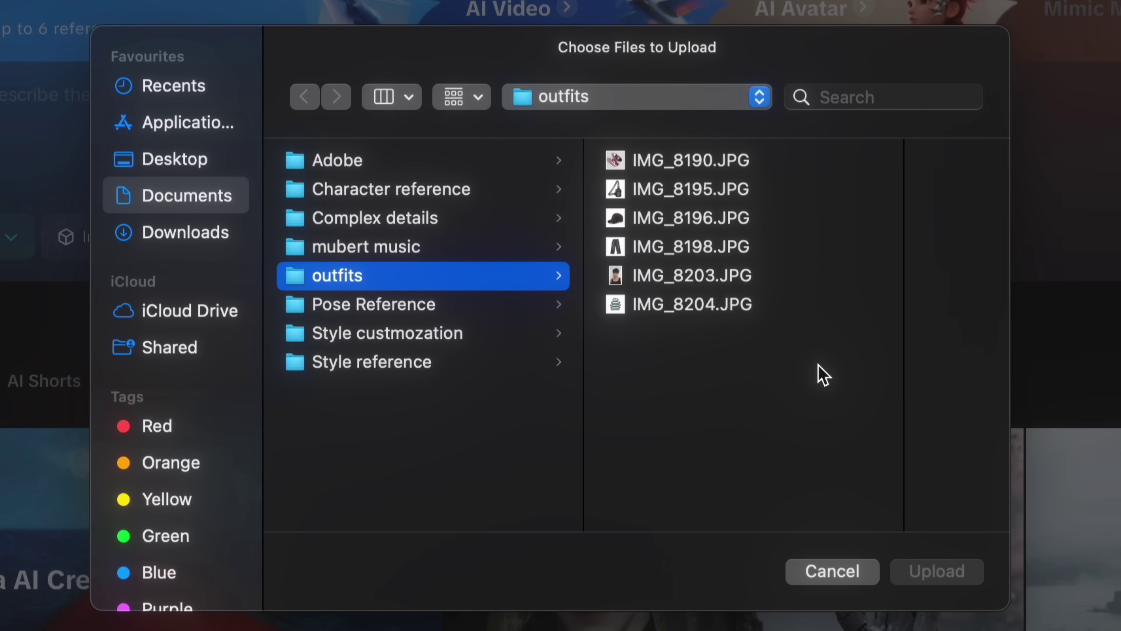
left_click_drag(819, 374, 751, 164)
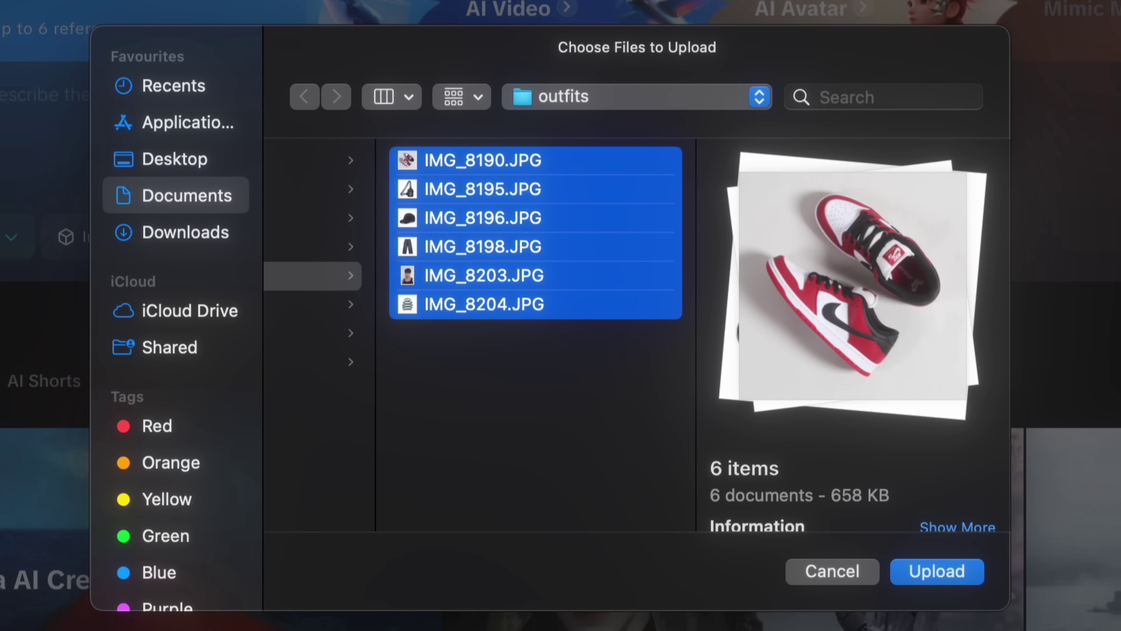
left_click(937, 582)
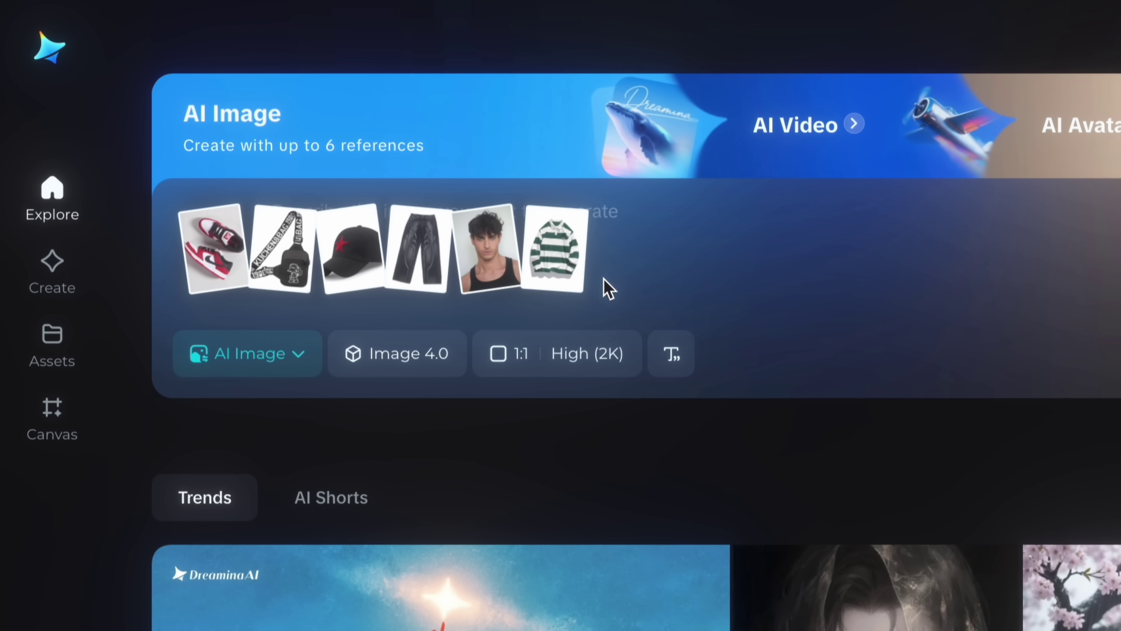
Step: Set Ultra (4K) resolution and generate with the prompt to dress him in the items before a cafe
left_click(519, 360)
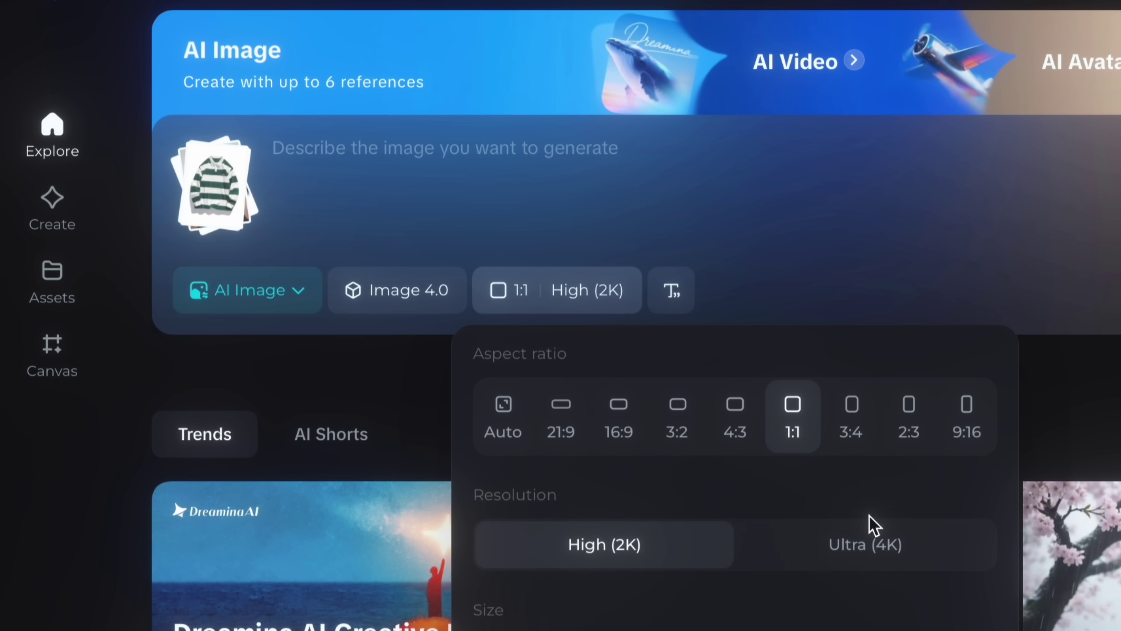
left_click(891, 567)
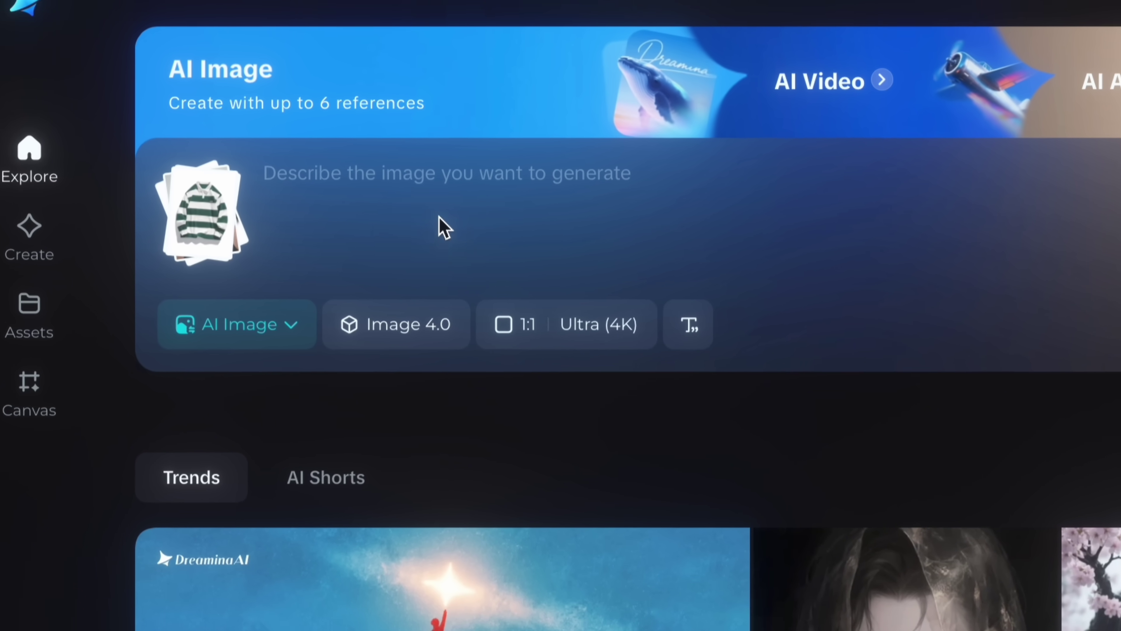
left_click(420, 157)
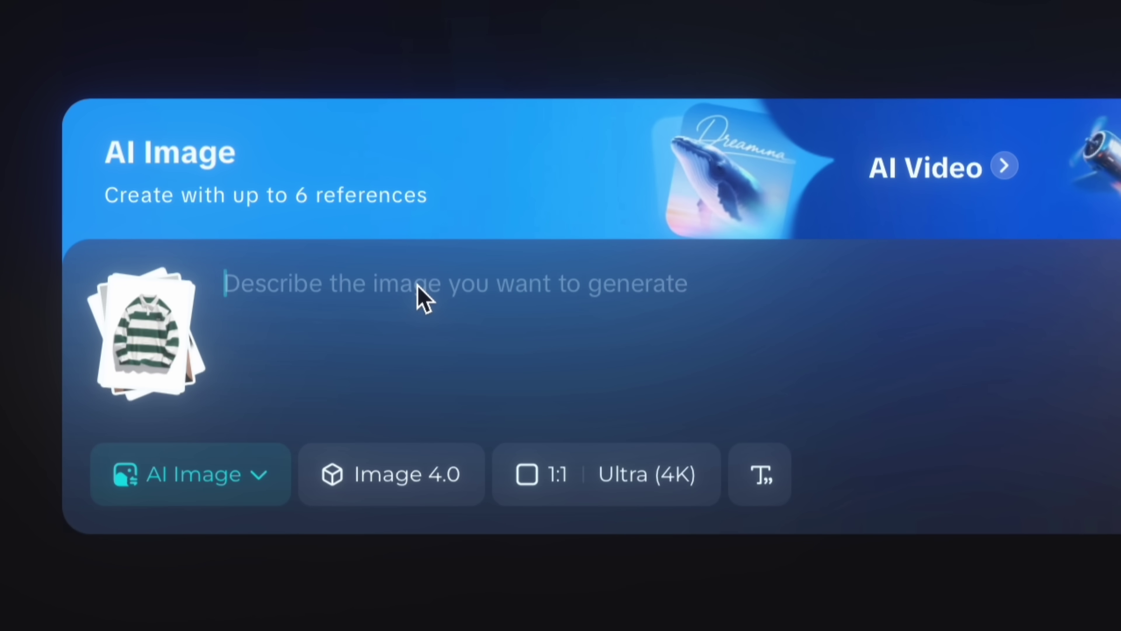
type("Make him wear all the specified ")
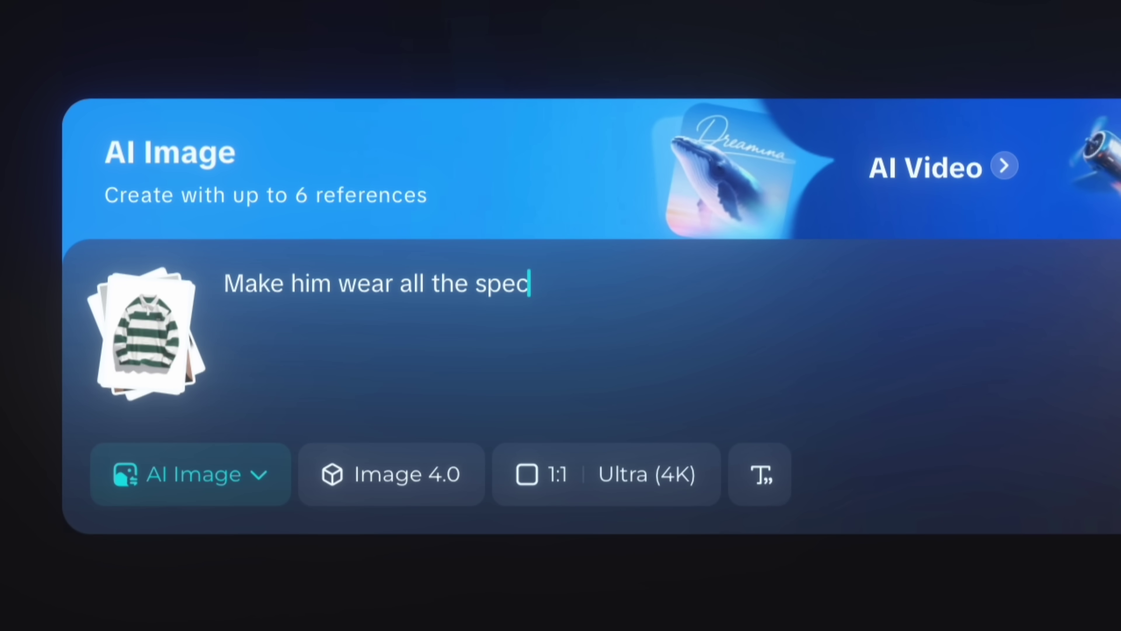
type("items and position him standing in fr")
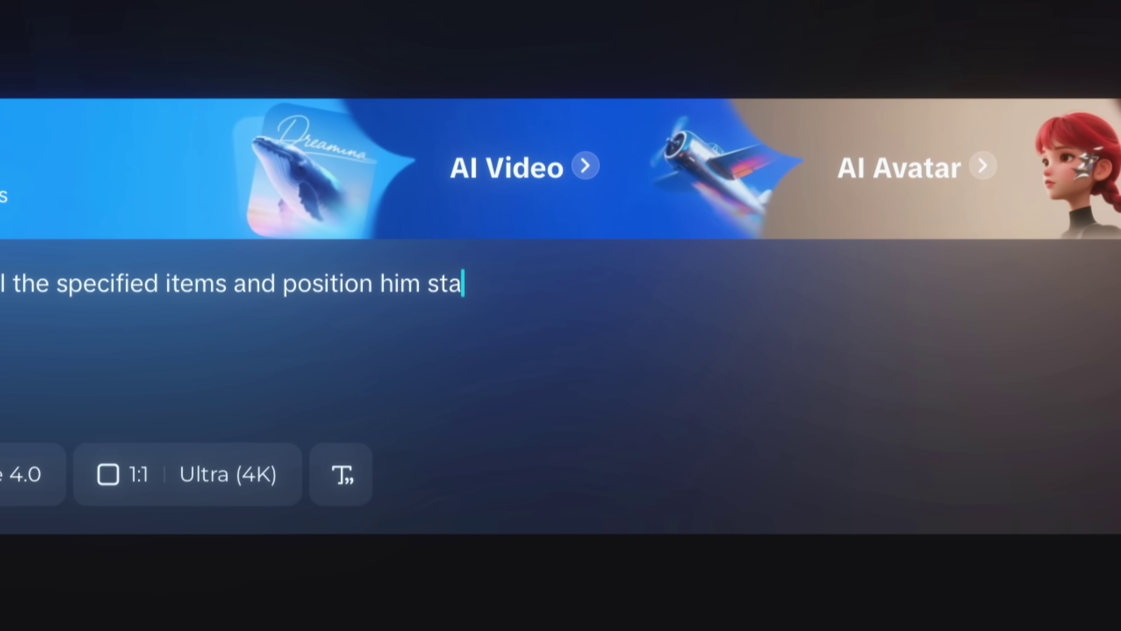
type(" a cafe")
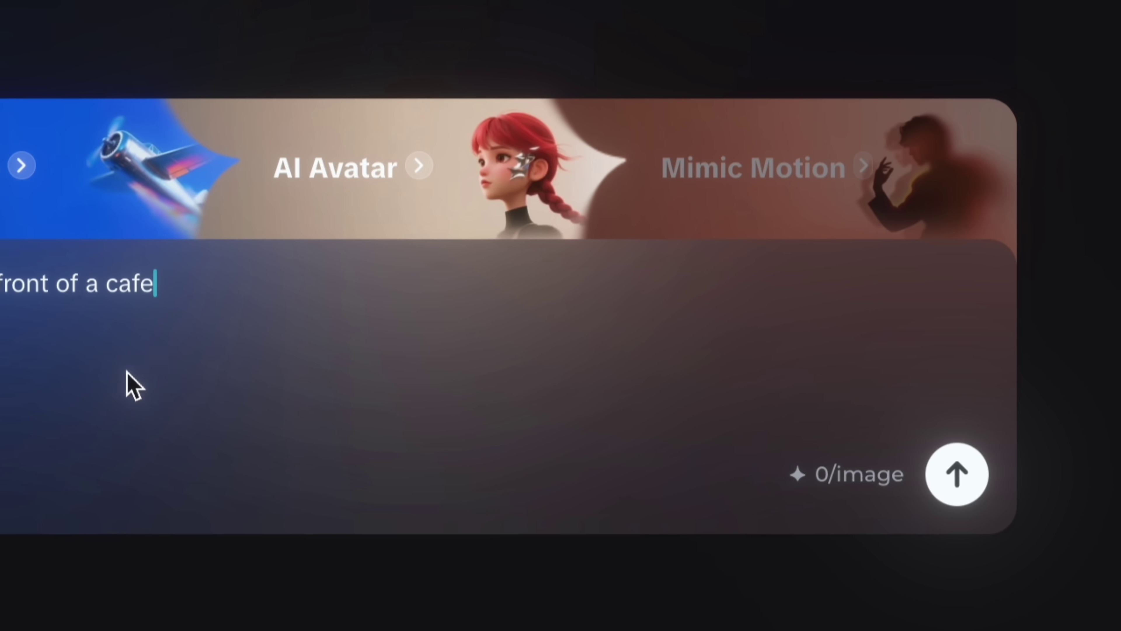
left_click(956, 475)
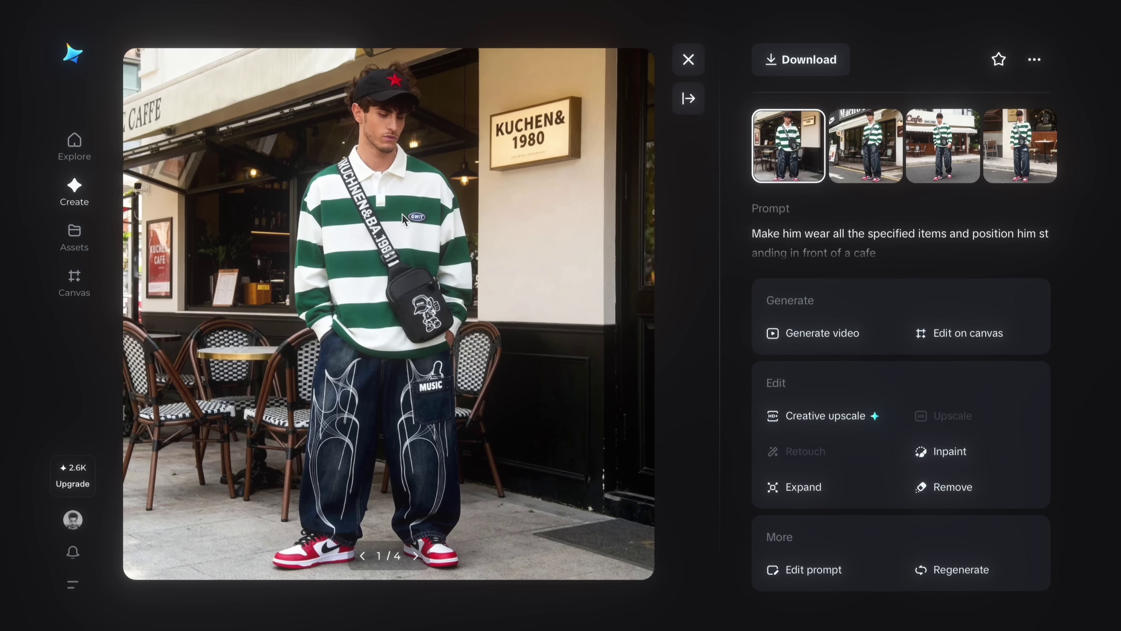
Step: Step through the second, third and fourth generated cafe outfit images
left_click(421, 548)
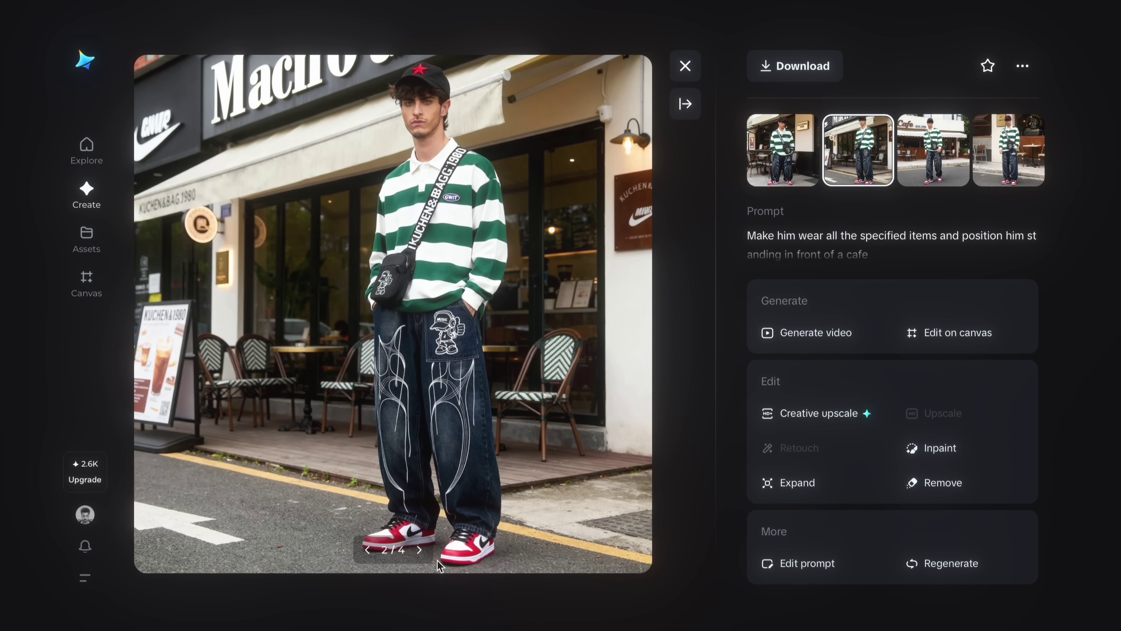
left_click(420, 550)
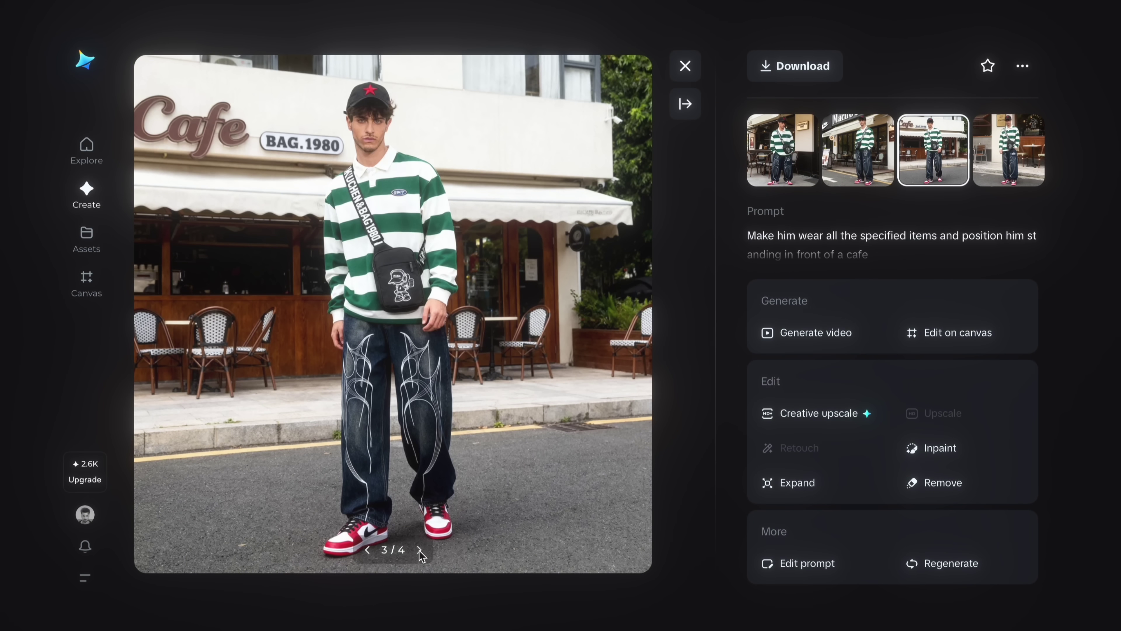
left_click(420, 549)
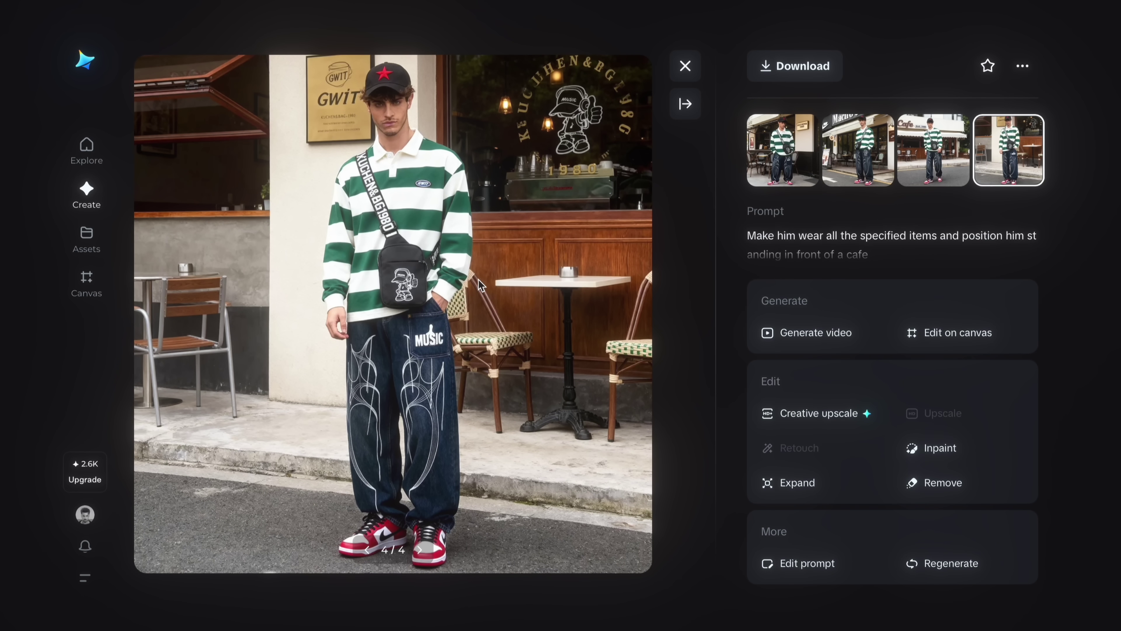
mouse_move(772, 77)
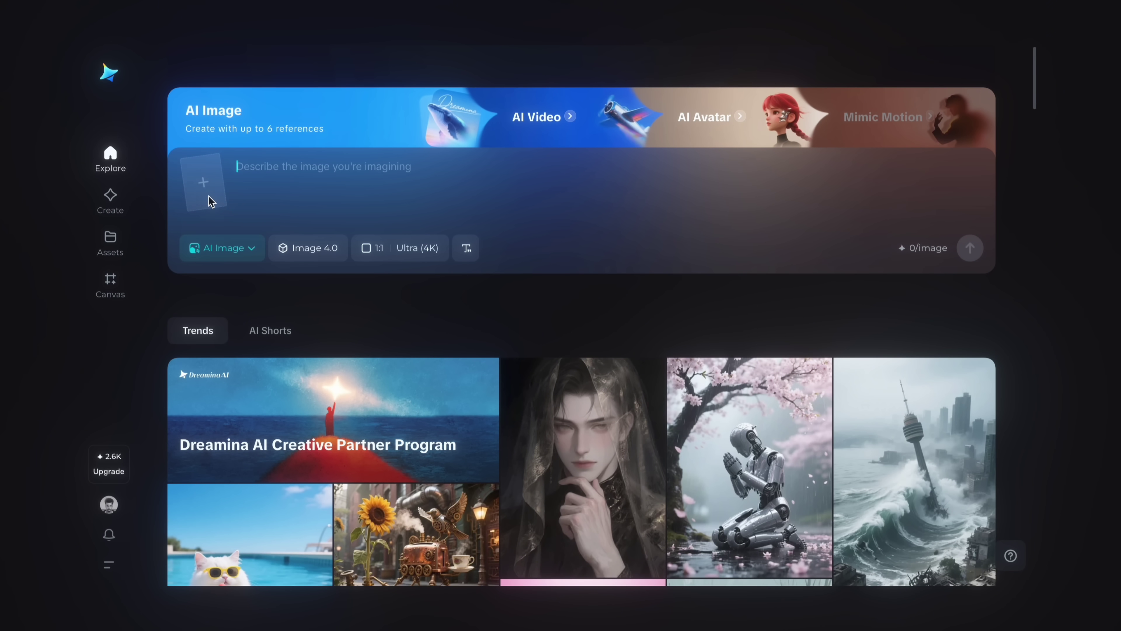
Step: Upload IMG_8206 and IMG_8209 and generate with 'Referring to image 1, performing style redrawing on image 2'
left_click(204, 185)
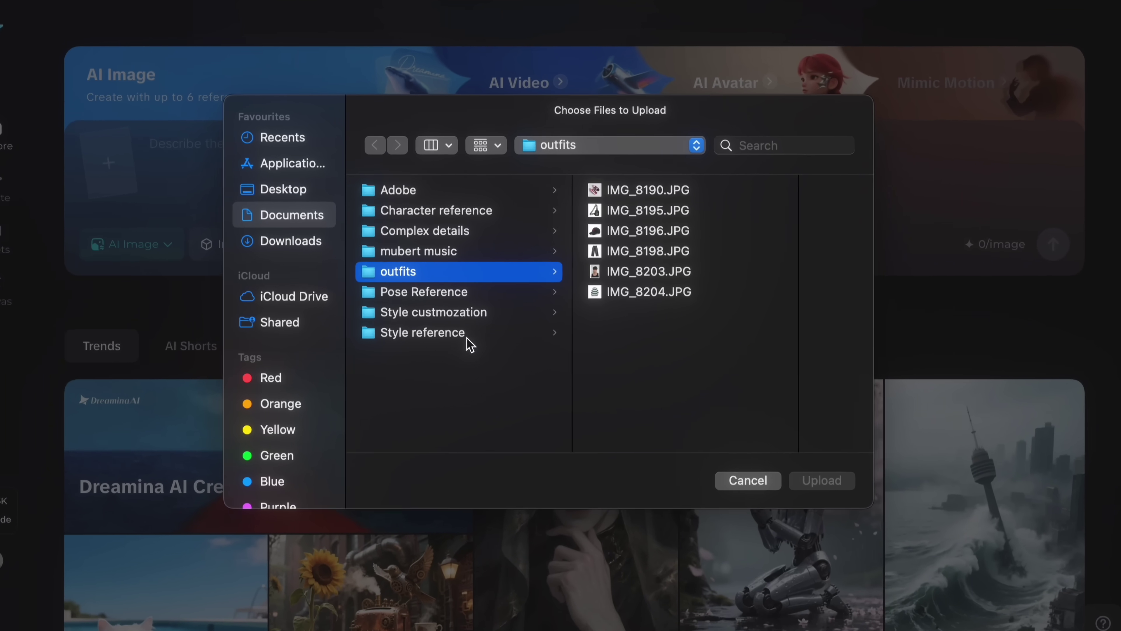
left_click(488, 320)
left_click(685, 181)
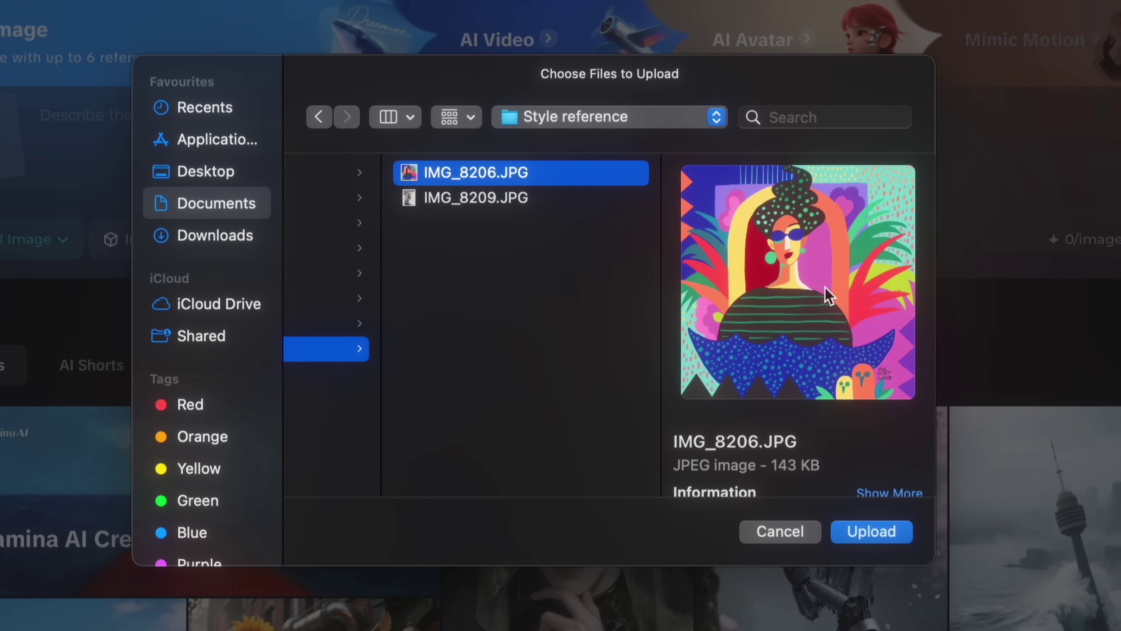
left_click(543, 199)
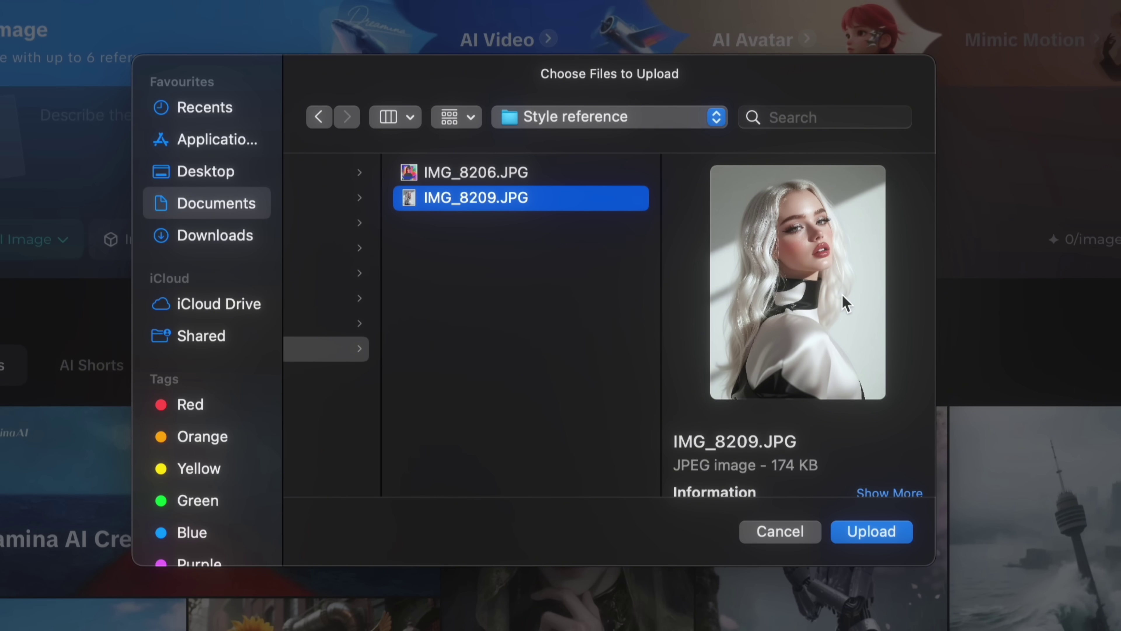
left_click(609, 239)
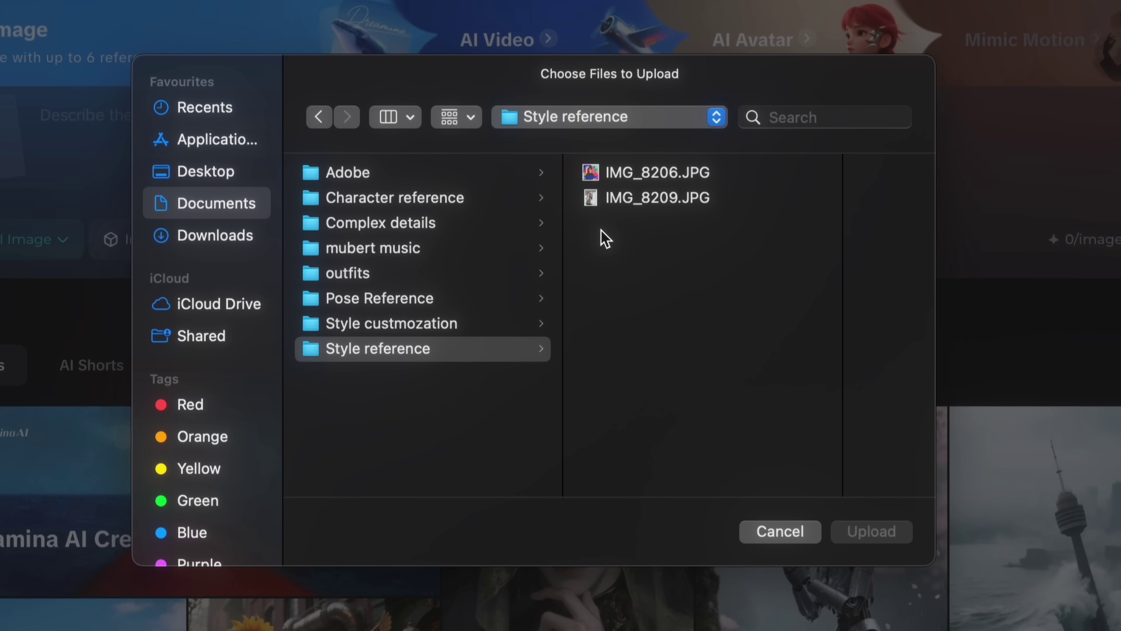
left_click_drag(606, 239, 602, 175)
left_click(871, 532)
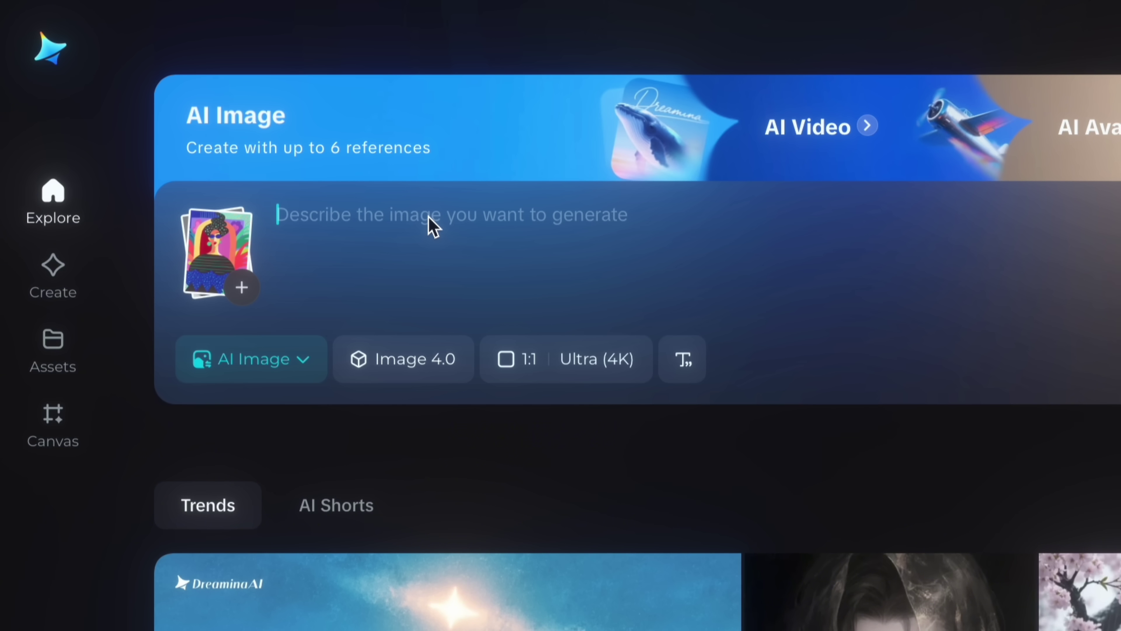
type("Referring to image 1, ")
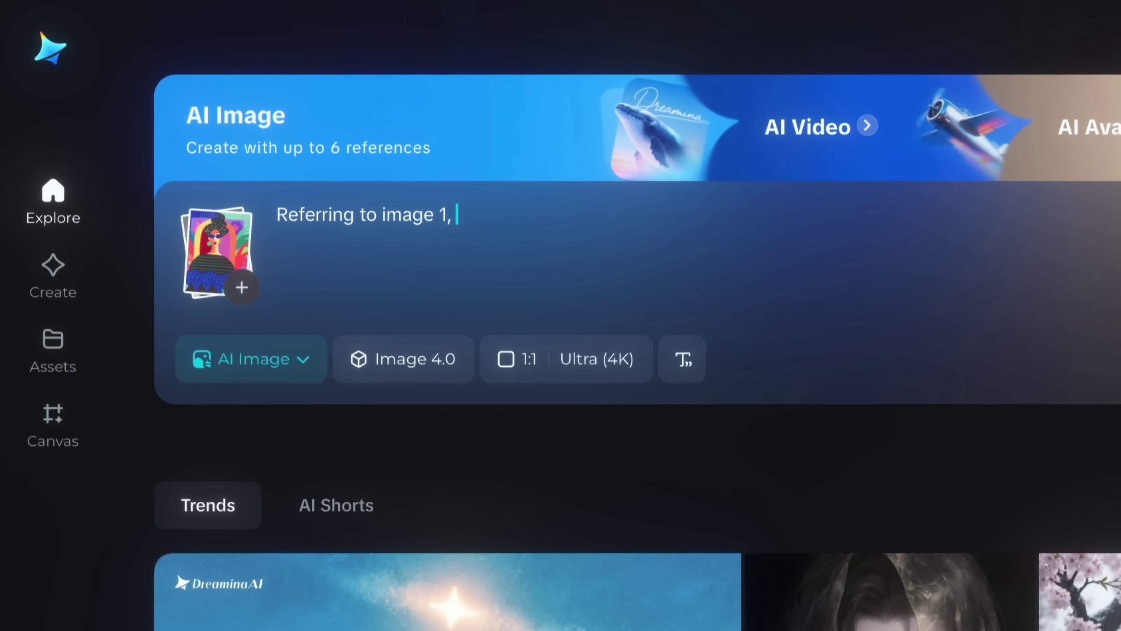
type("performing ")
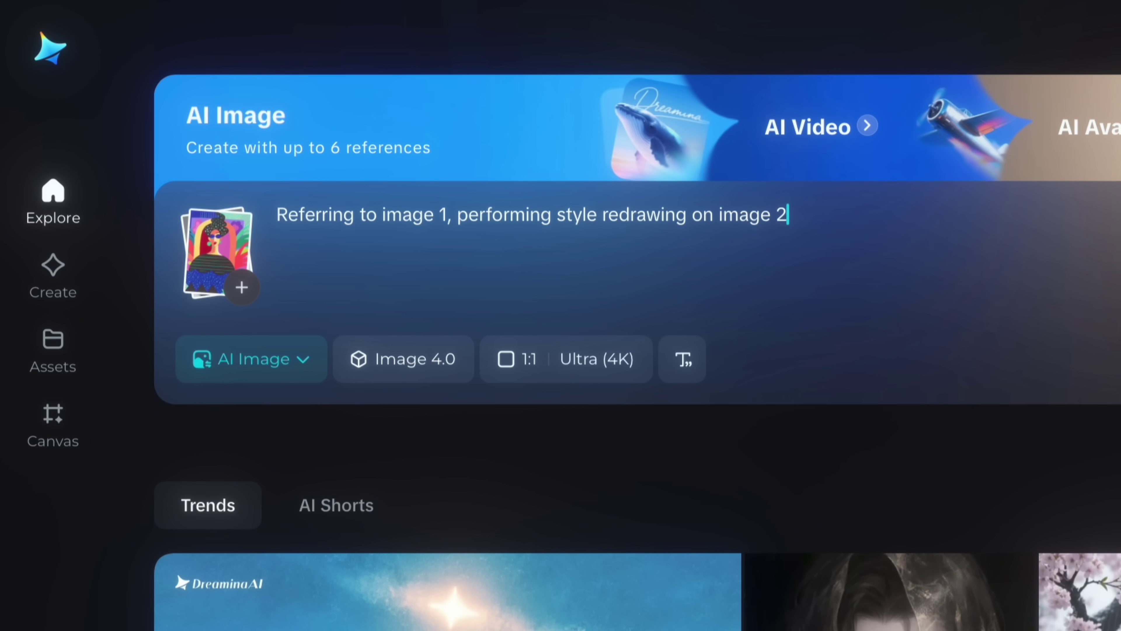
type("style redrawing on image 2")
left_click(1001, 428)
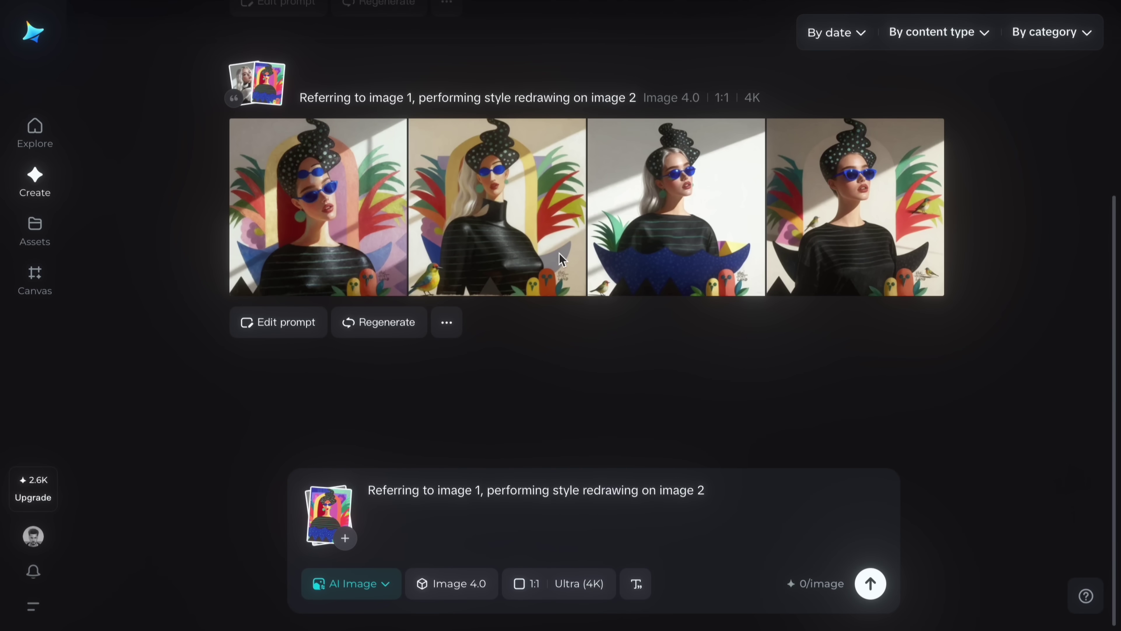
Step: Open the third style-redraw result full size, then switch to the fourth
left_click(710, 231)
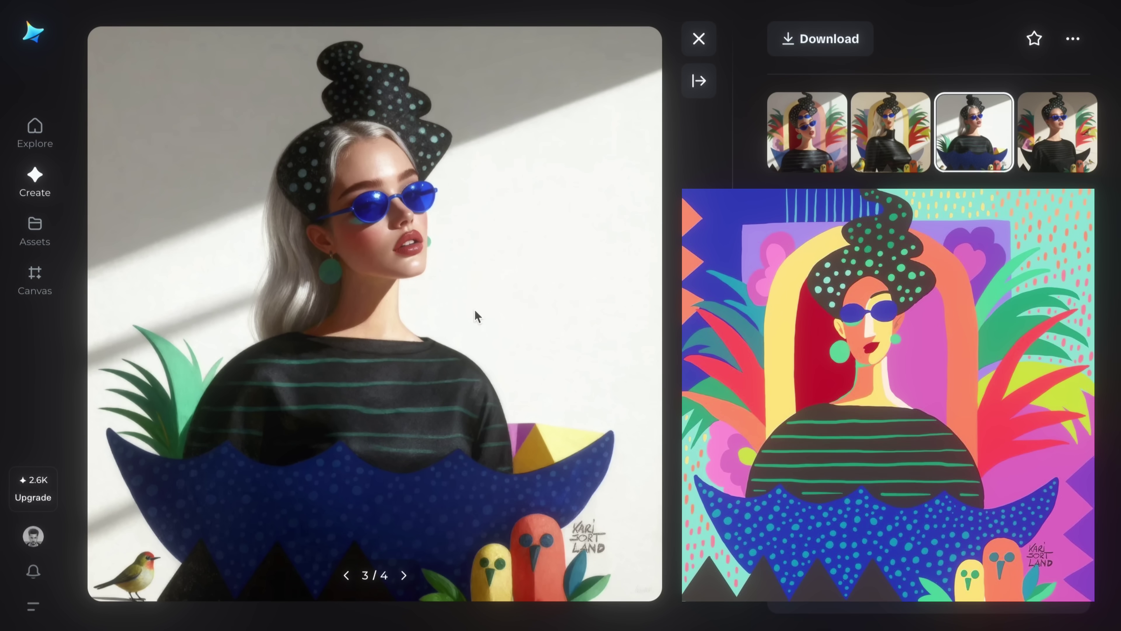
left_click(1067, 136)
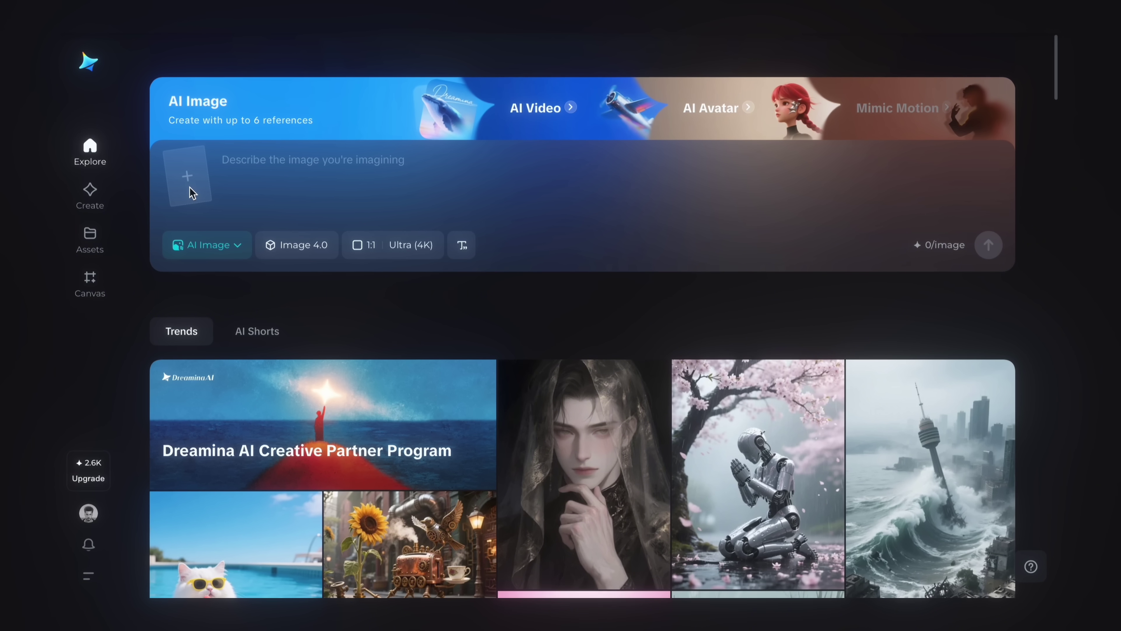
Step: Upload IMG_8119.PNG and IMG_8167.JPG from the Character reference folder as references
left_click(184, 190)
left_click(468, 216)
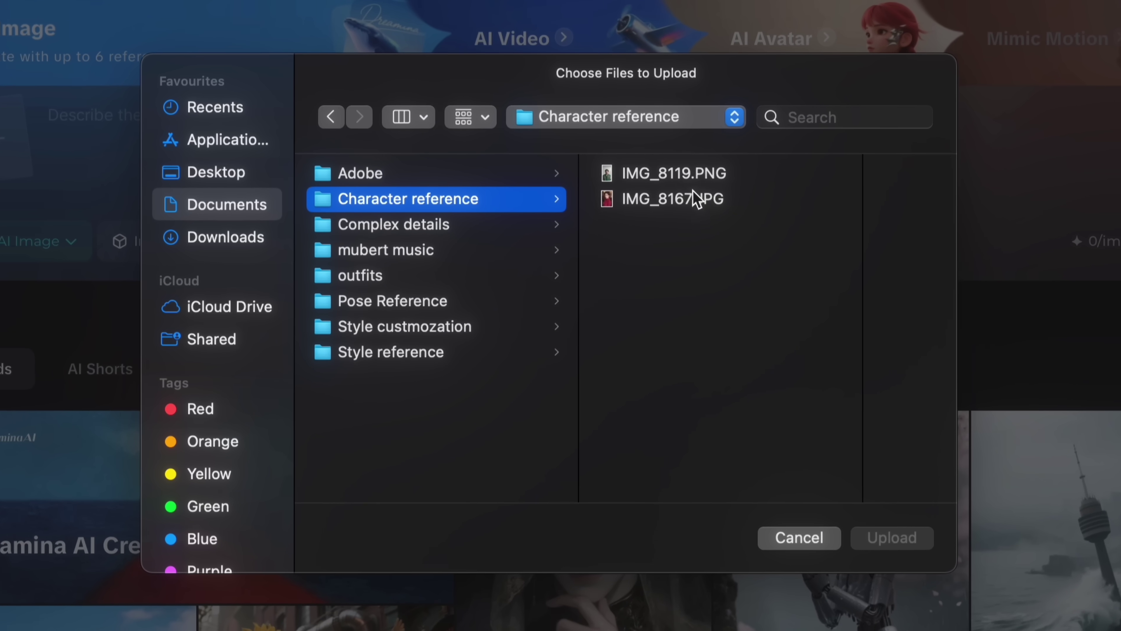
left_click(688, 174)
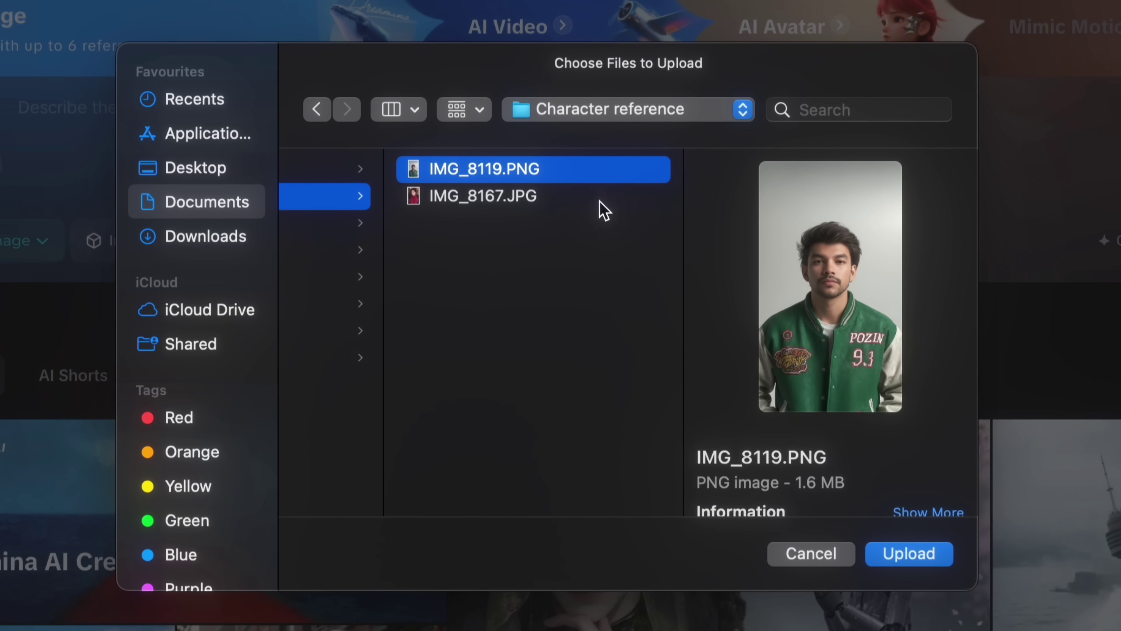
left_click(597, 208)
left_click(652, 276)
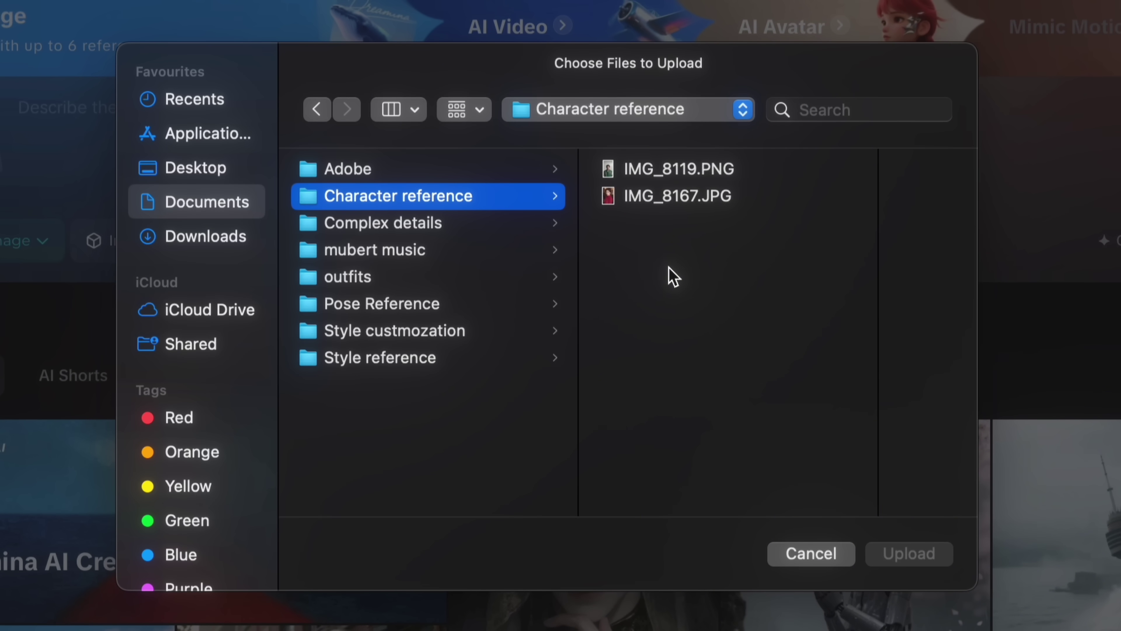
left_click_drag(714, 223, 678, 178)
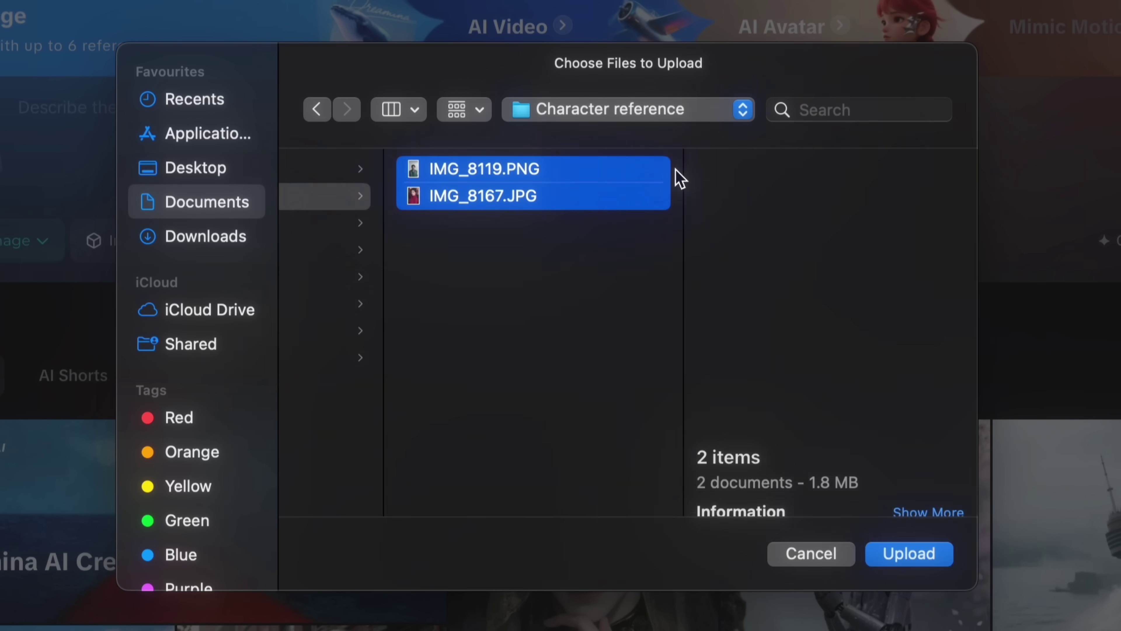
left_click(935, 562)
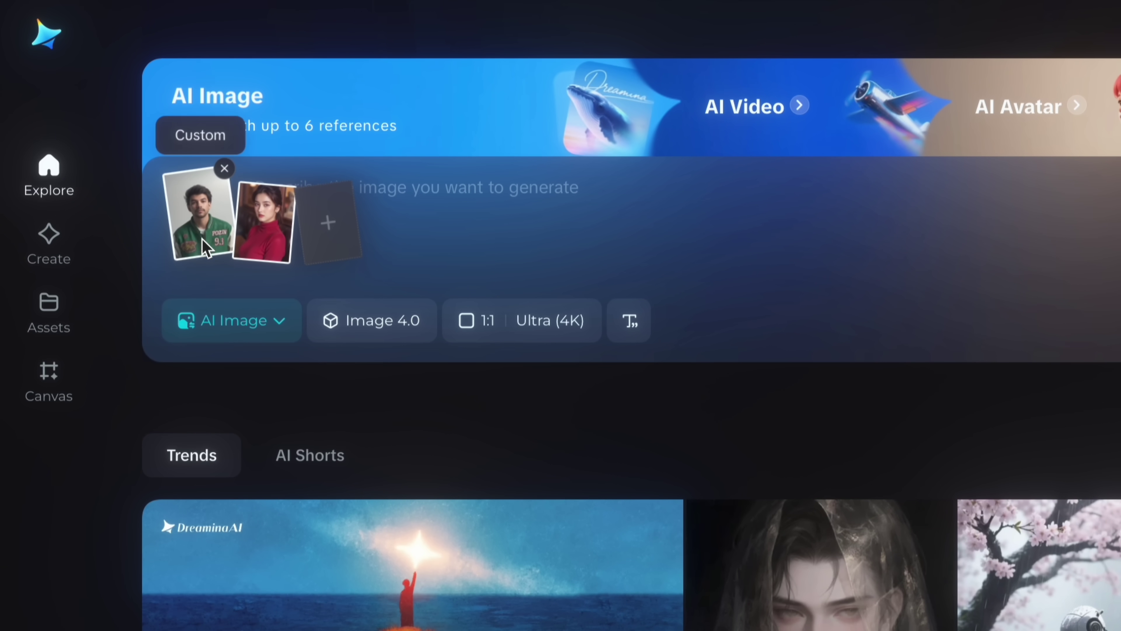
Step: Write the prompt for the boy and girl driving on a highway, with mountain view behind
left_click(440, 205)
type("Referring to image 1 and 2, generate")
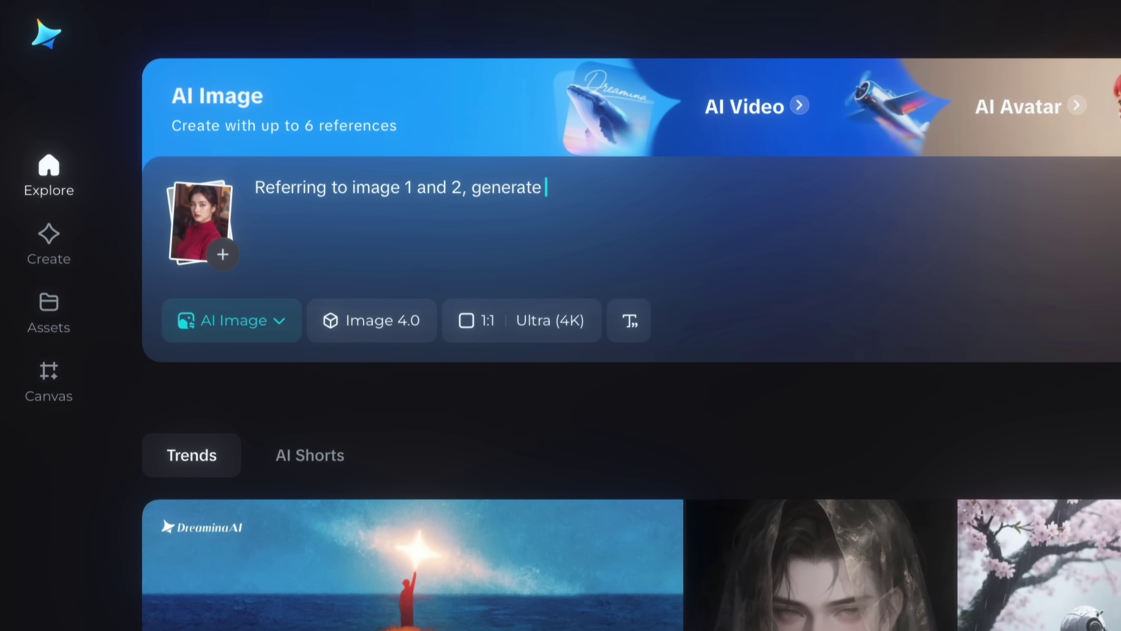
type("an image of a boy and girl happily driving a car on a highway")
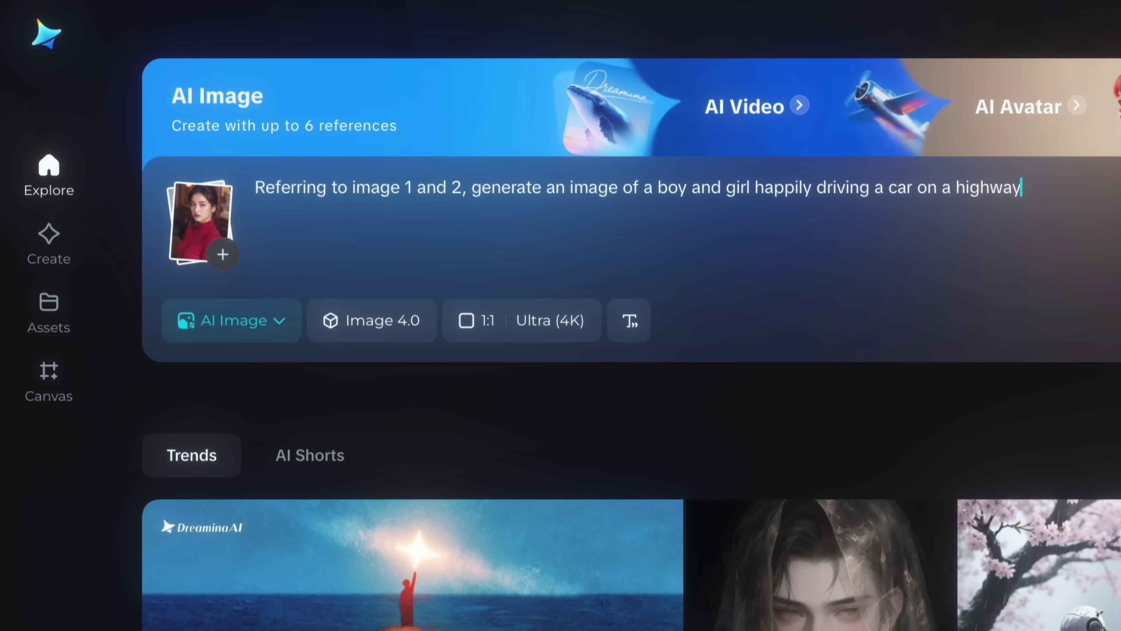
type(", mountain view behind,")
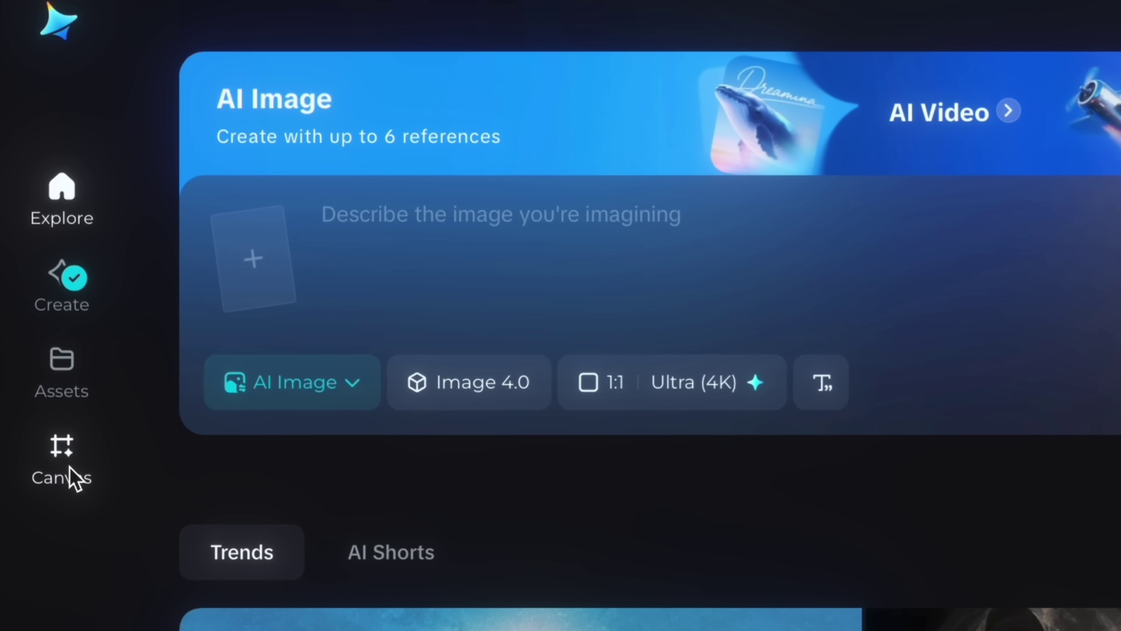
Step: Upload the seated woman's photo onto the Canvas and start inpainting it
left_click(69, 468)
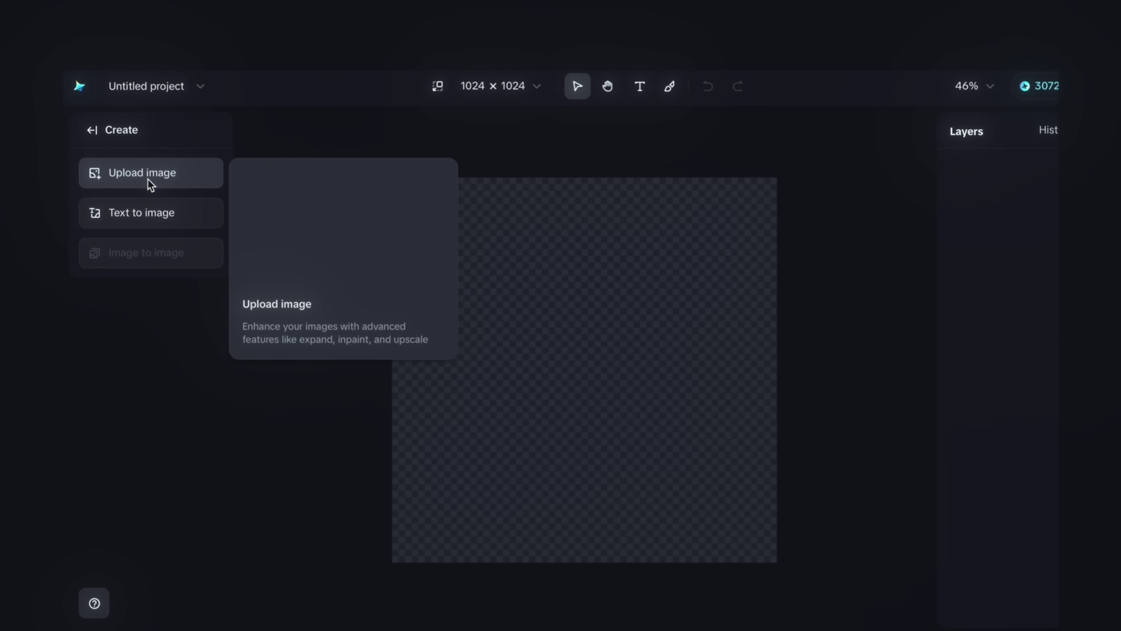
left_click(120, 185)
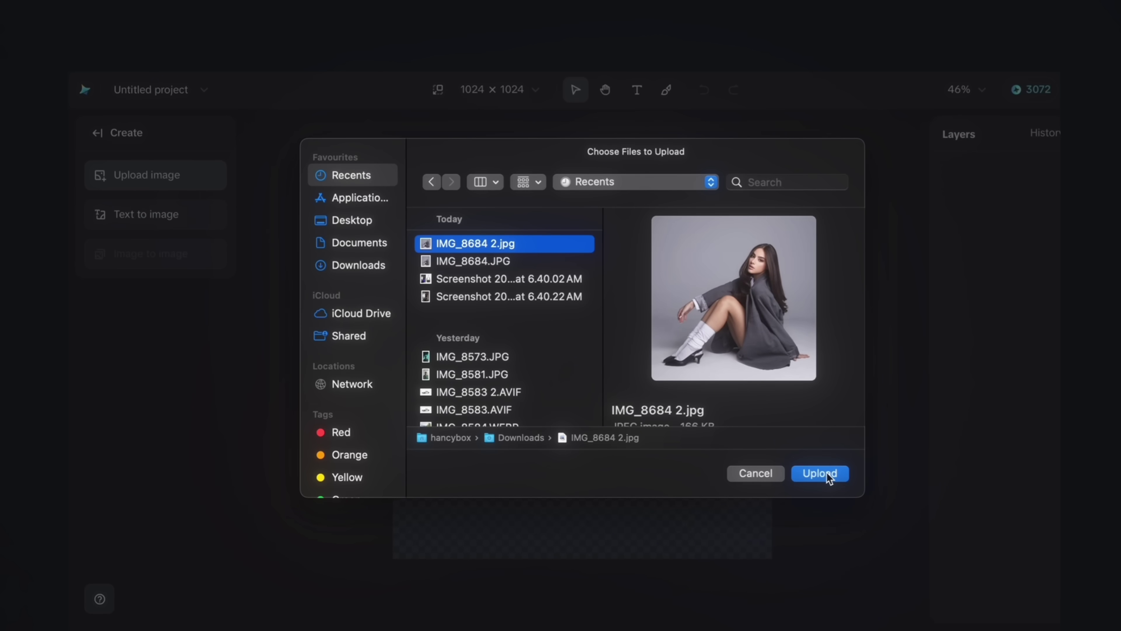
left_click(820, 473)
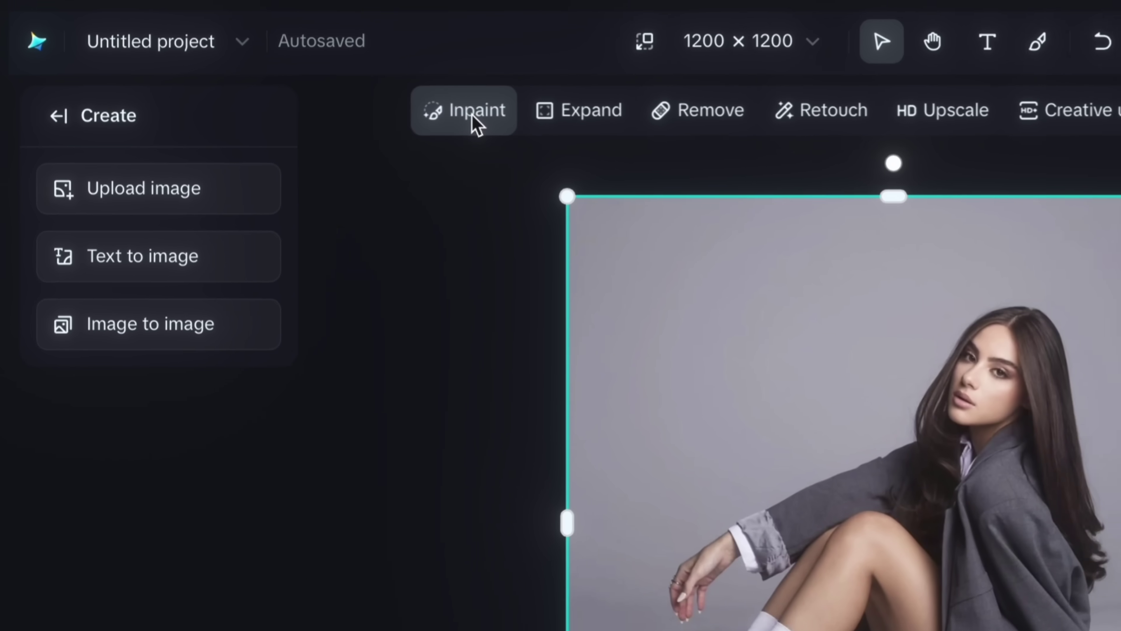
left_click(523, 142)
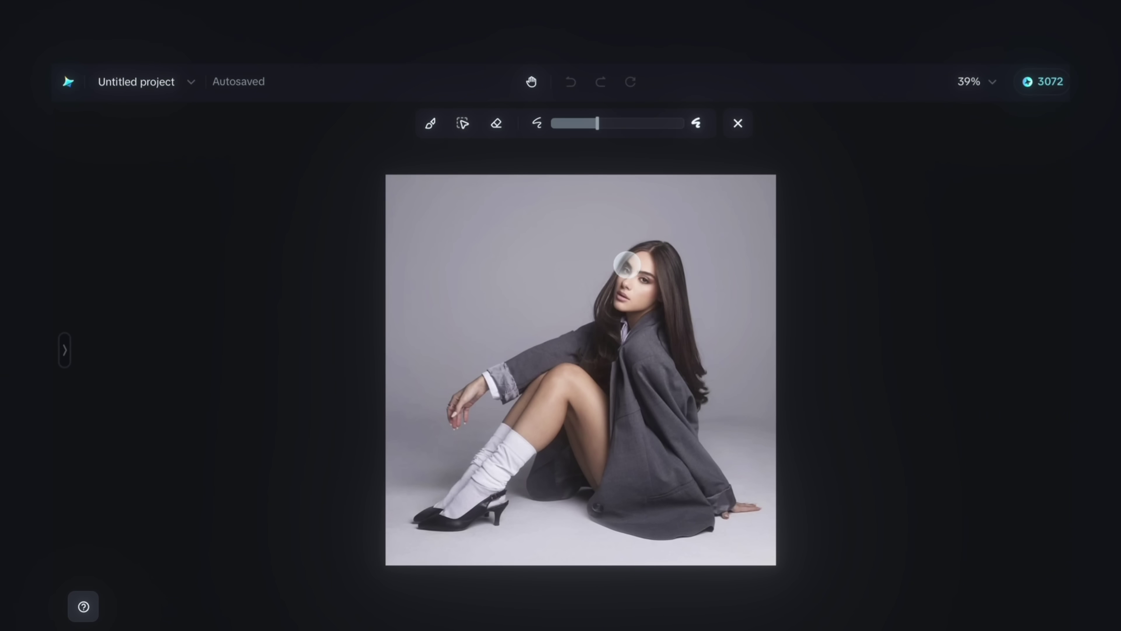
Step: Mask the woman's eyes and inpaint with 'add sunglasses'
left_click_drag(624, 264, 678, 280)
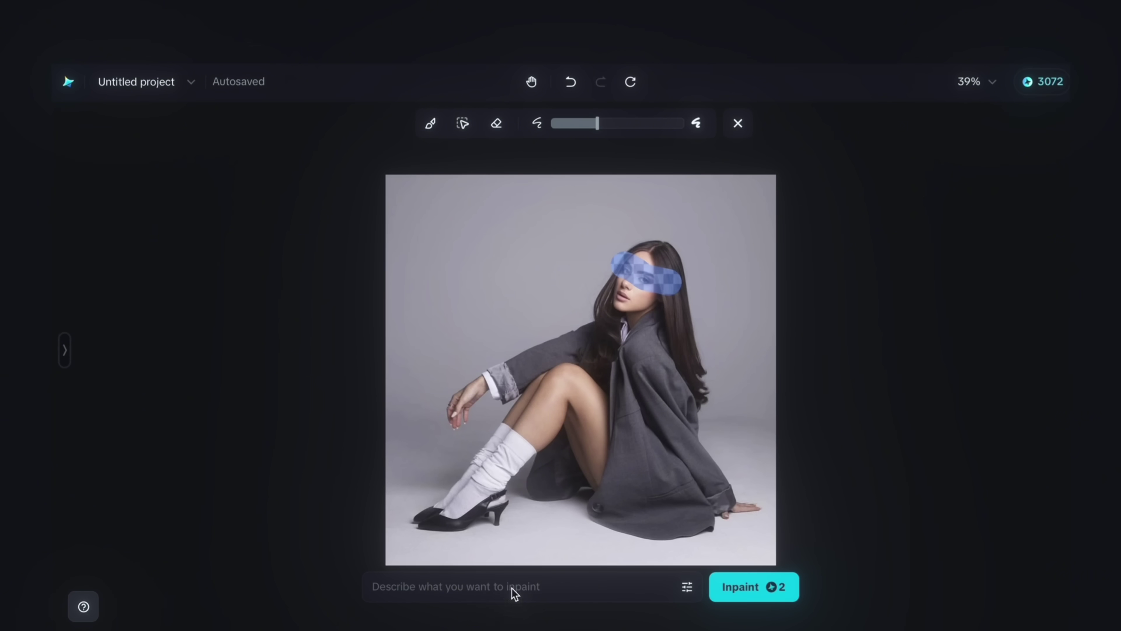
type("add su")
type("ngl")
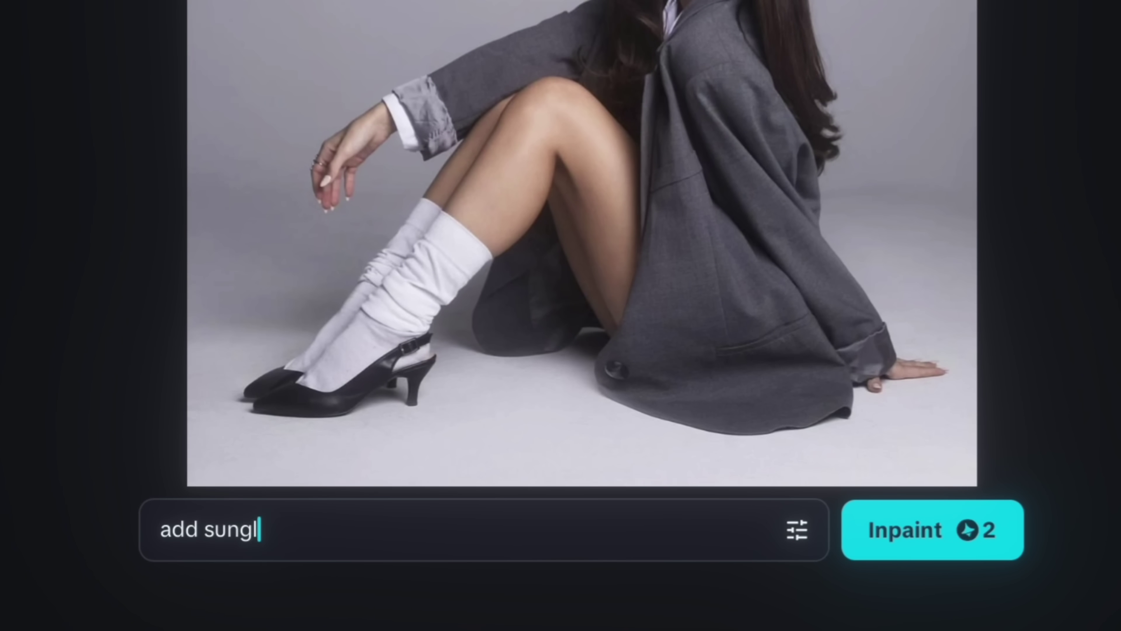
type("asses")
left_click(946, 556)
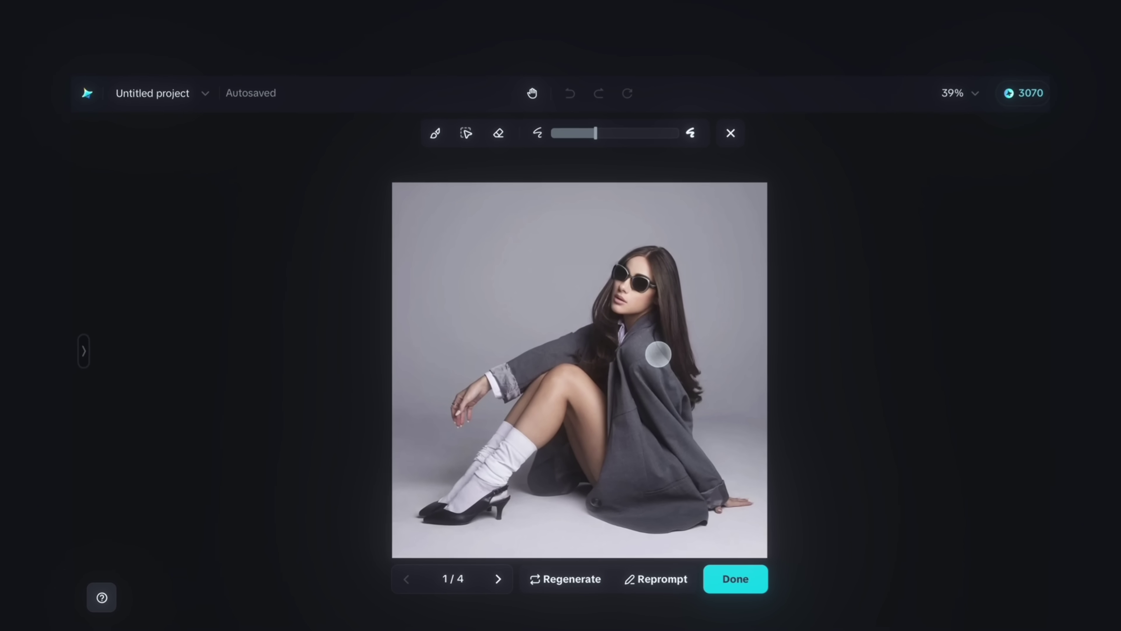
Step: Mask the lower jacket area and inpaint with 'Add a luxury bag'
mouse_move(657, 350)
left_mouse_down()
mouse_move(640, 343)
mouse_move(578, 511)
mouse_move(683, 464)
mouse_move(701, 426)
left_mouse_up()
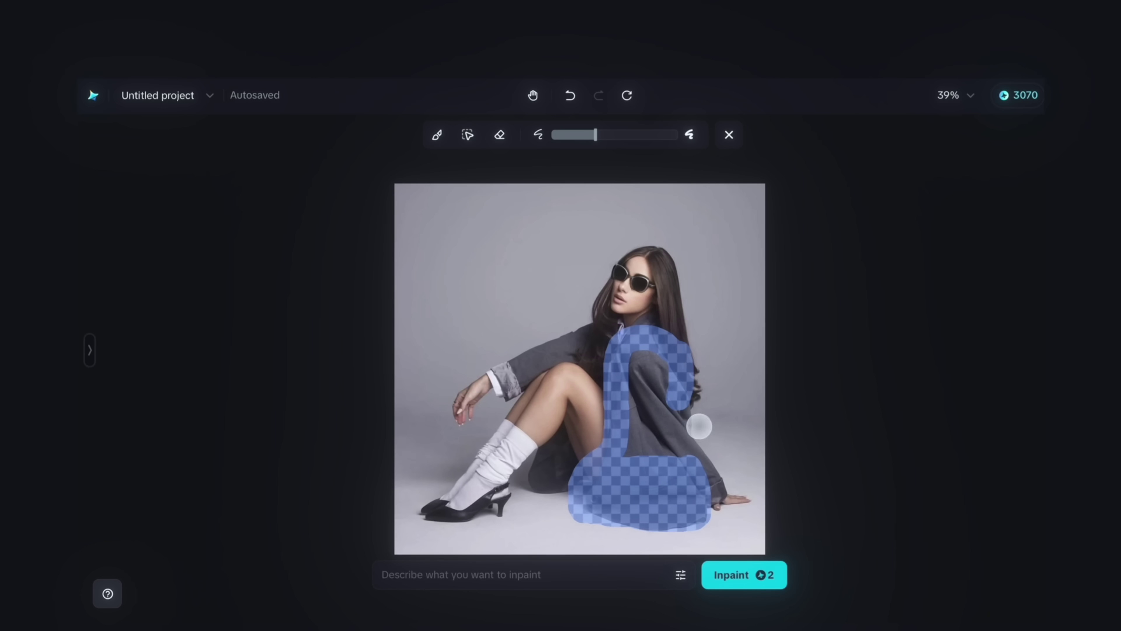
left_click(483, 574)
type("Add a l")
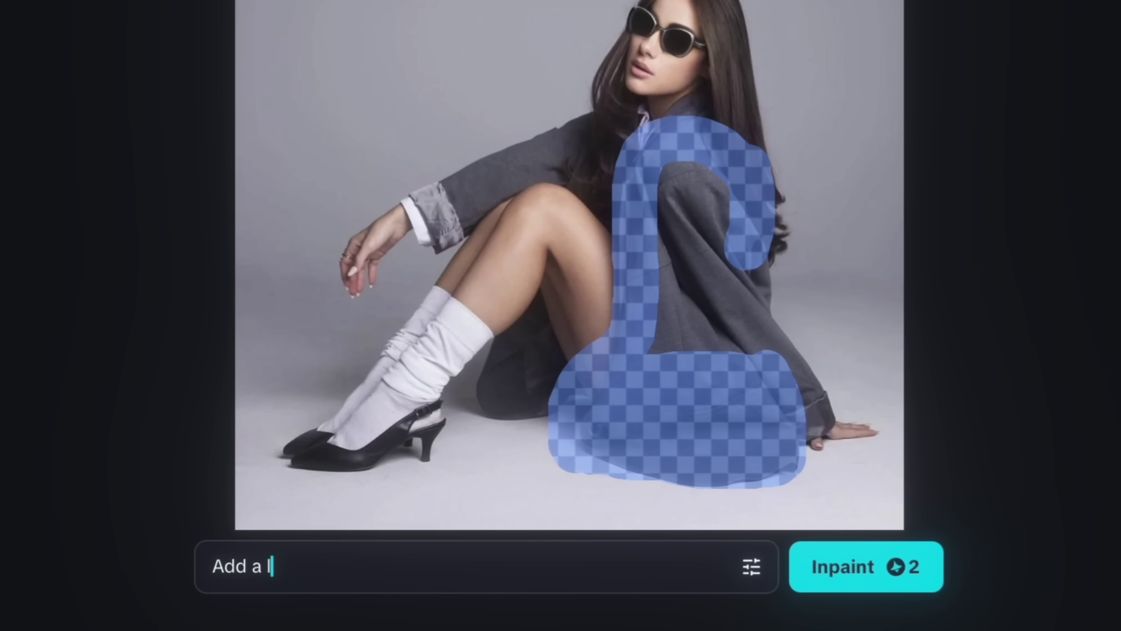
type("uxury bag")
left_click(851, 574)
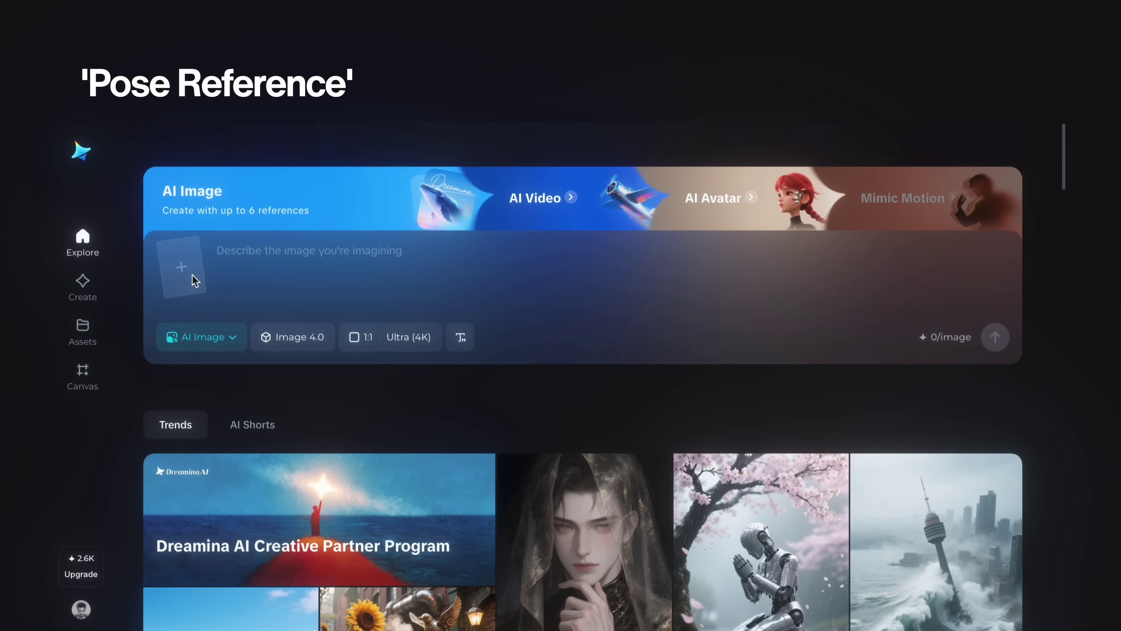
Step: Upload the selfie pencil sketch IMG_8216.JPG from Pose Reference as the first reference
left_click(189, 281)
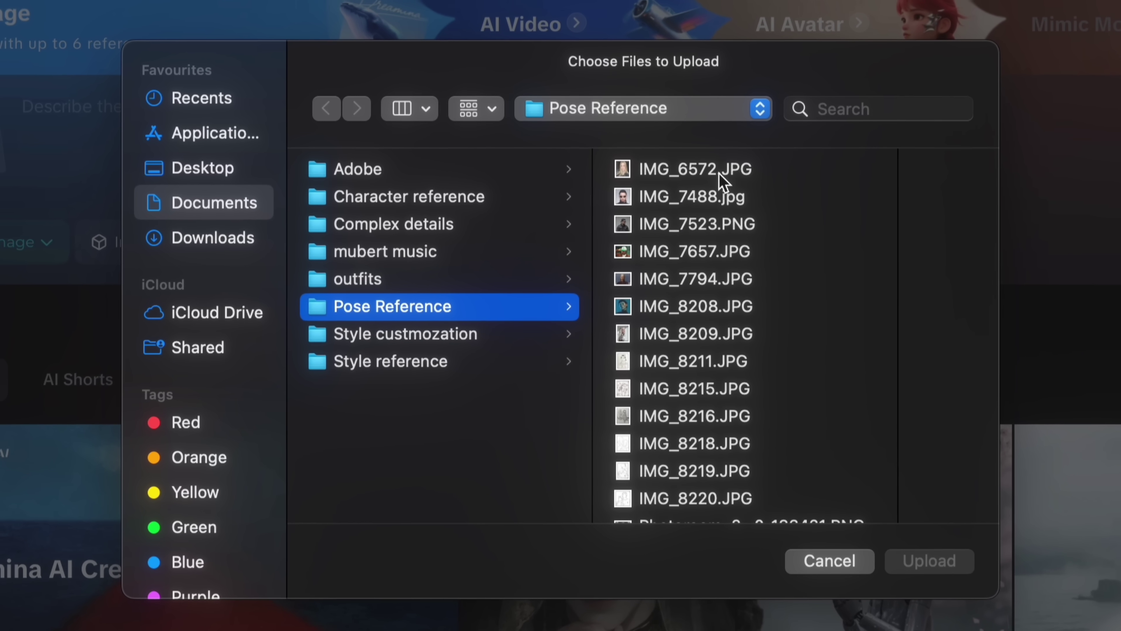
left_click(664, 292)
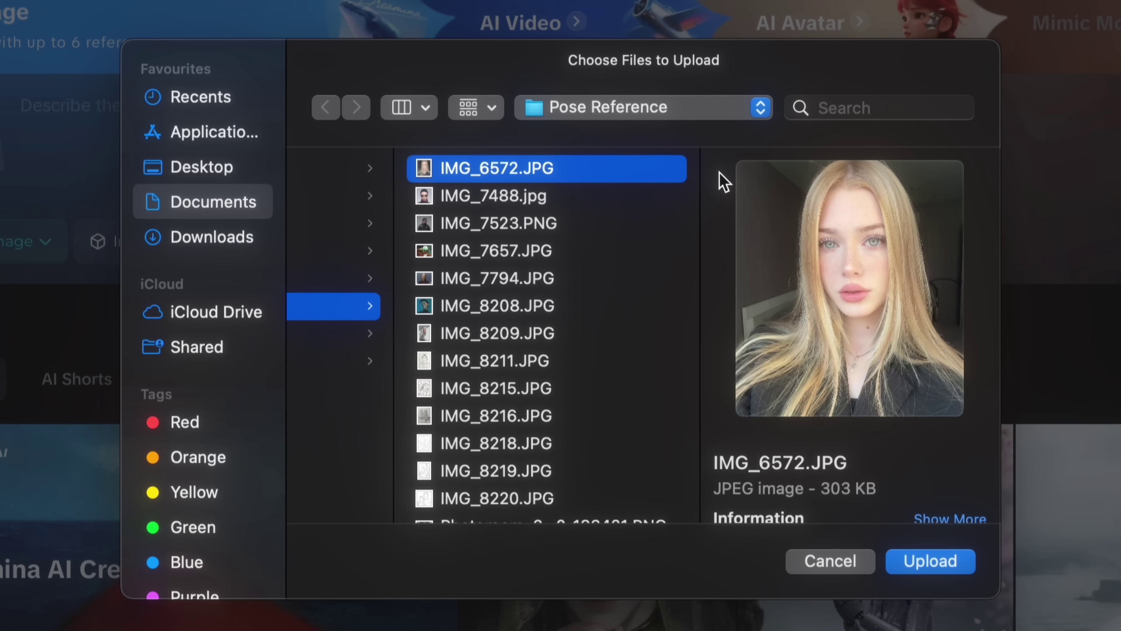
left_click(556, 414)
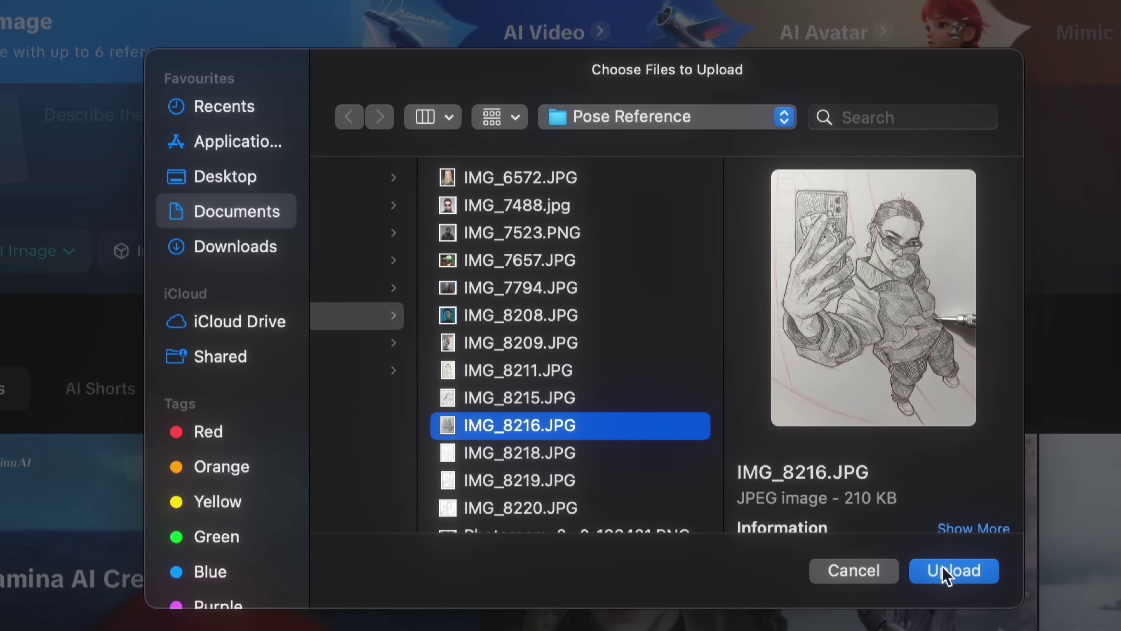
left_click(929, 561)
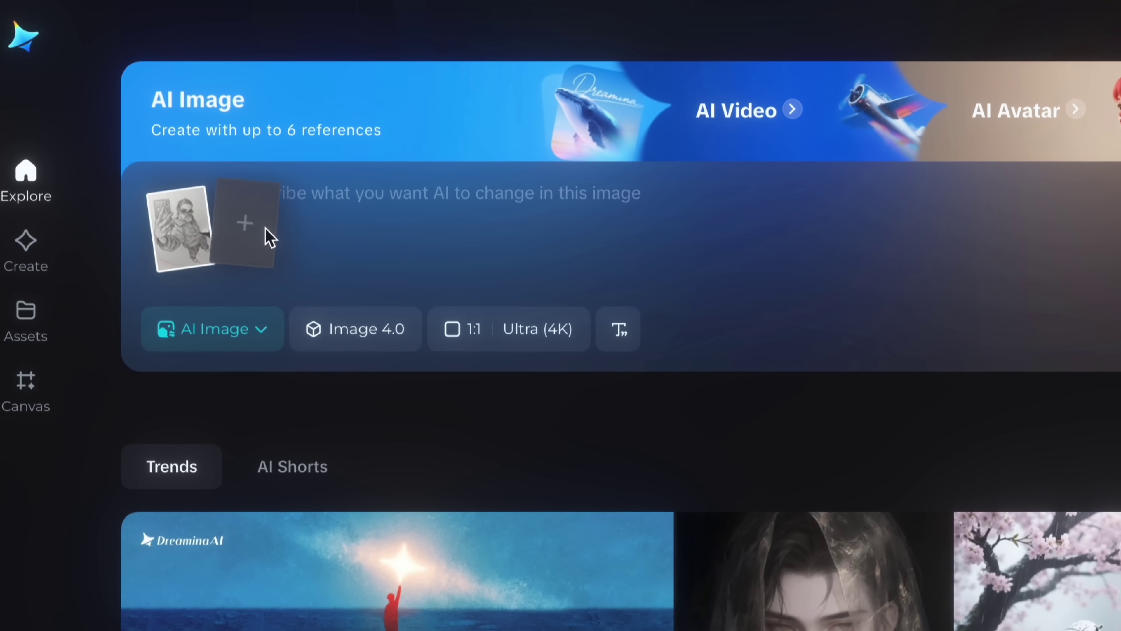
Step: Upload the white-haired woman portrait IMG_8209.JPG as the second reference
left_click(268, 232)
left_click(900, 393)
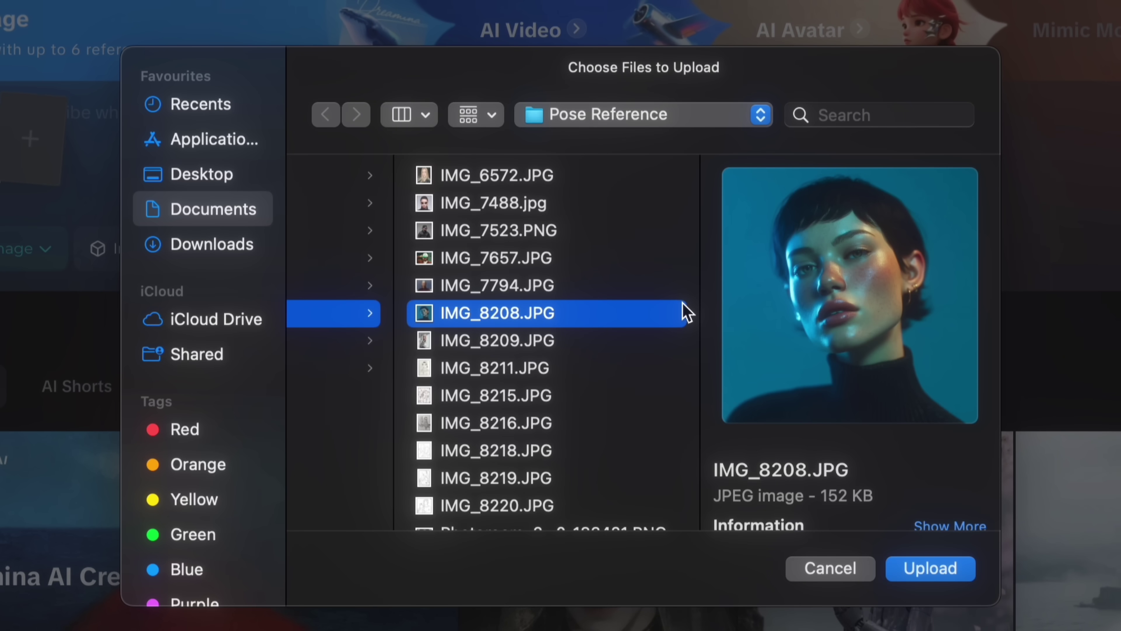
left_click(573, 285)
left_click(550, 230)
left_click(544, 338)
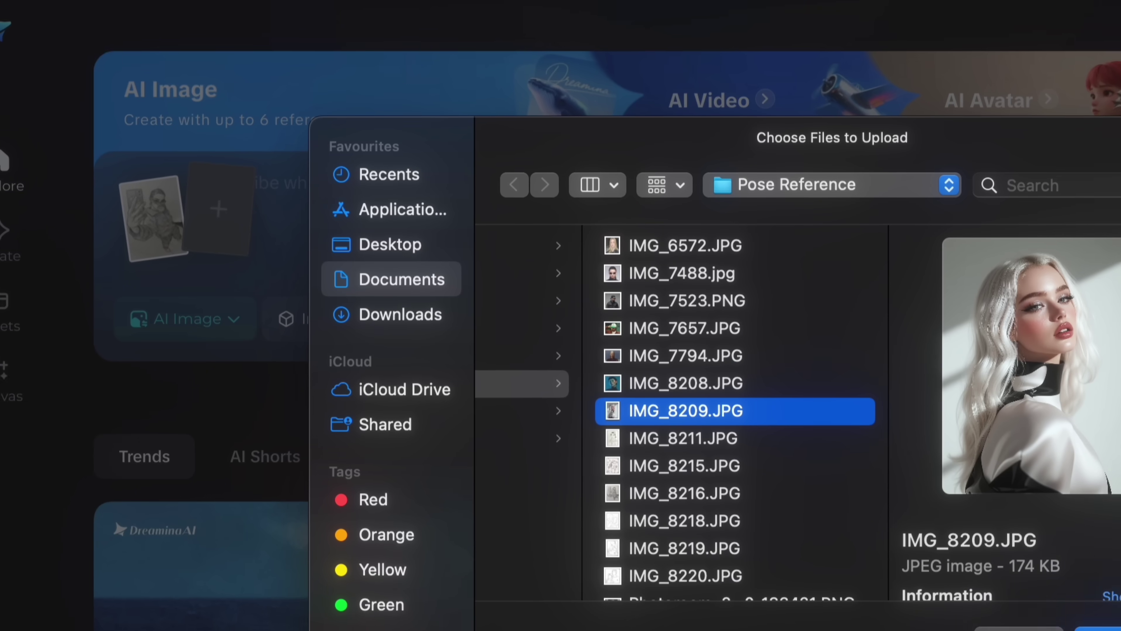
left_click(949, 575)
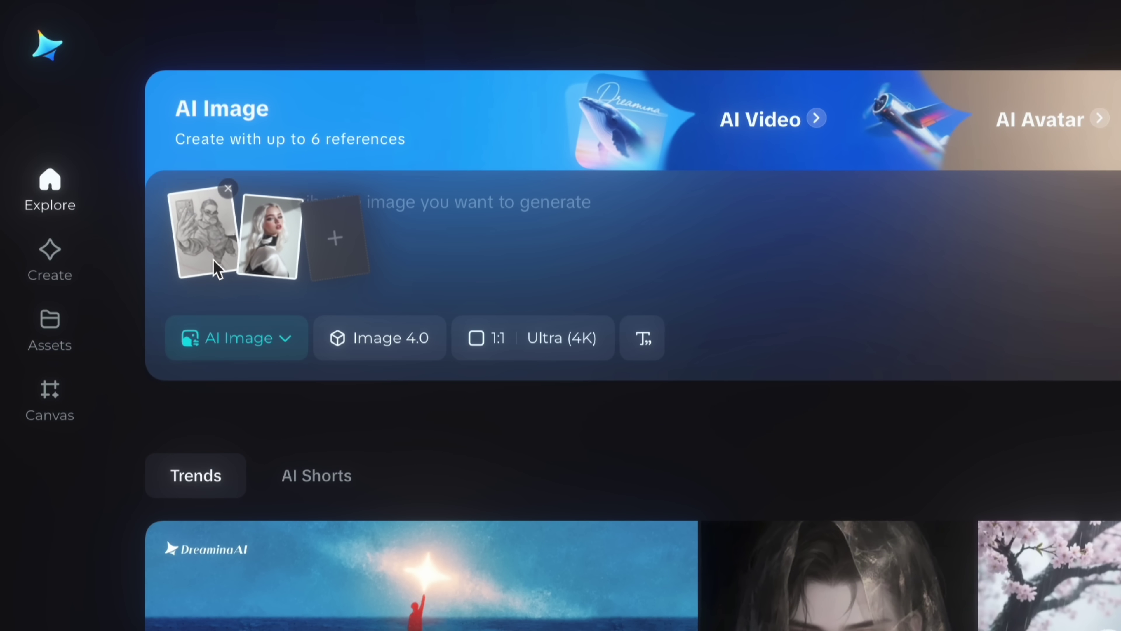
Step: Begin the prompt applying the sketch pose from image 1 to the girl in image 2
left_click(402, 215)
type("Apply the sketch pose from image 1 t")
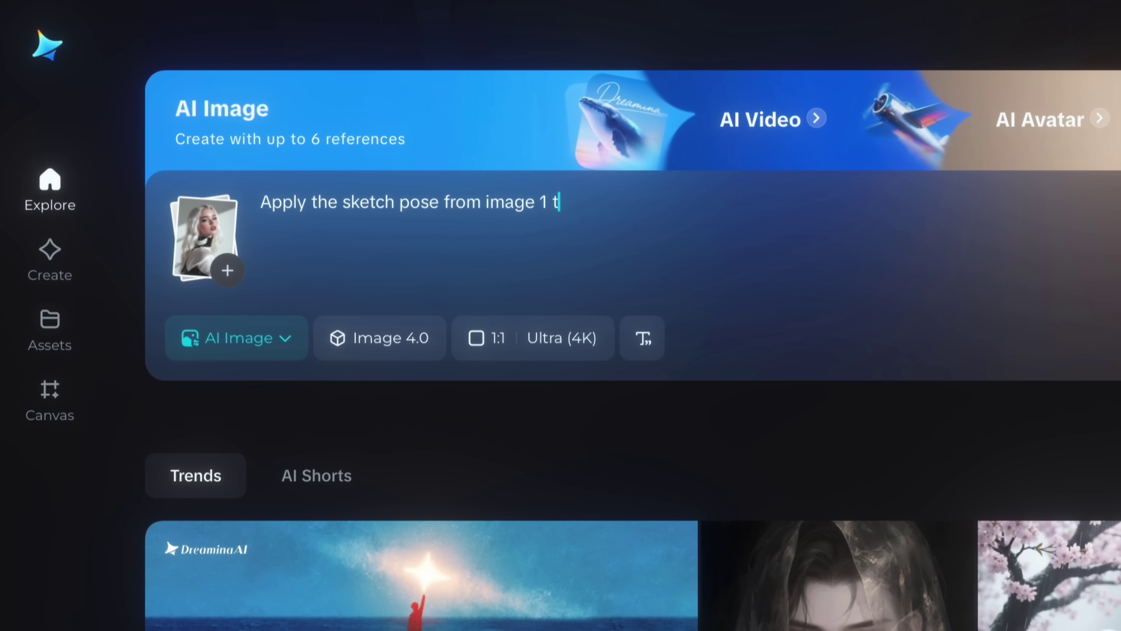
type("image 2, Add every objec")
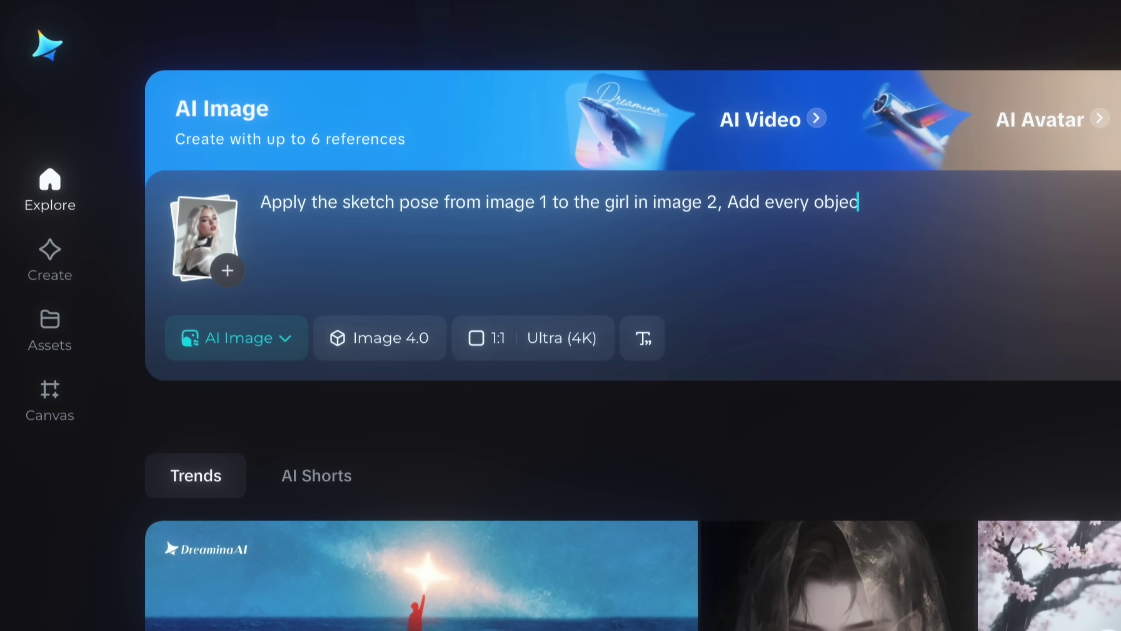
type("t and deta")
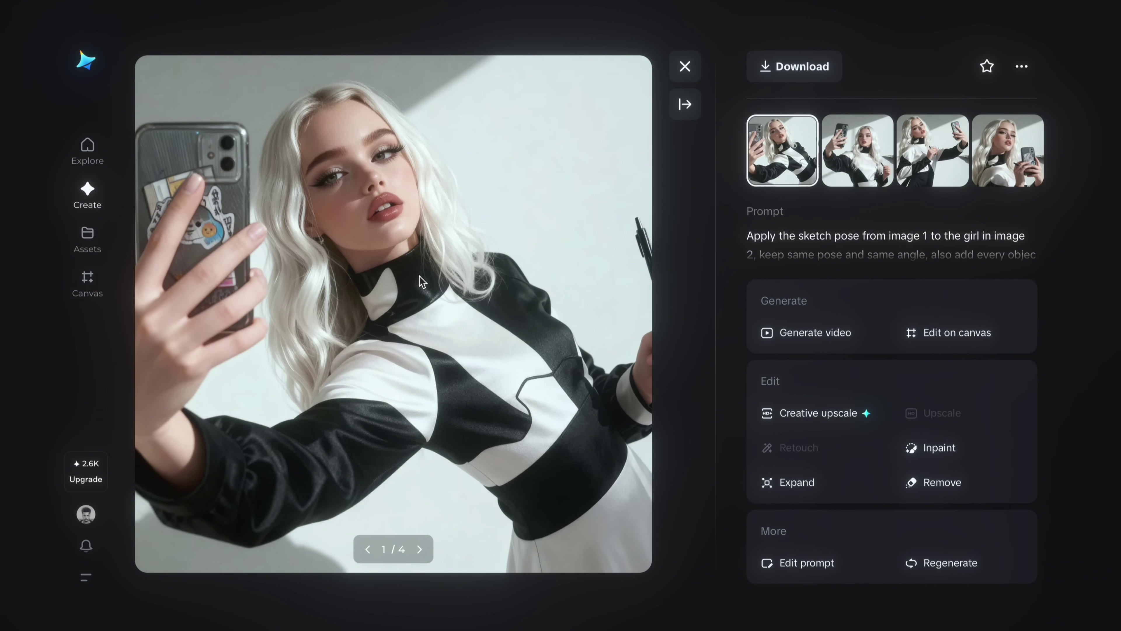
Step: Preview the second, third and fourth selfie variants
left_click(876, 167)
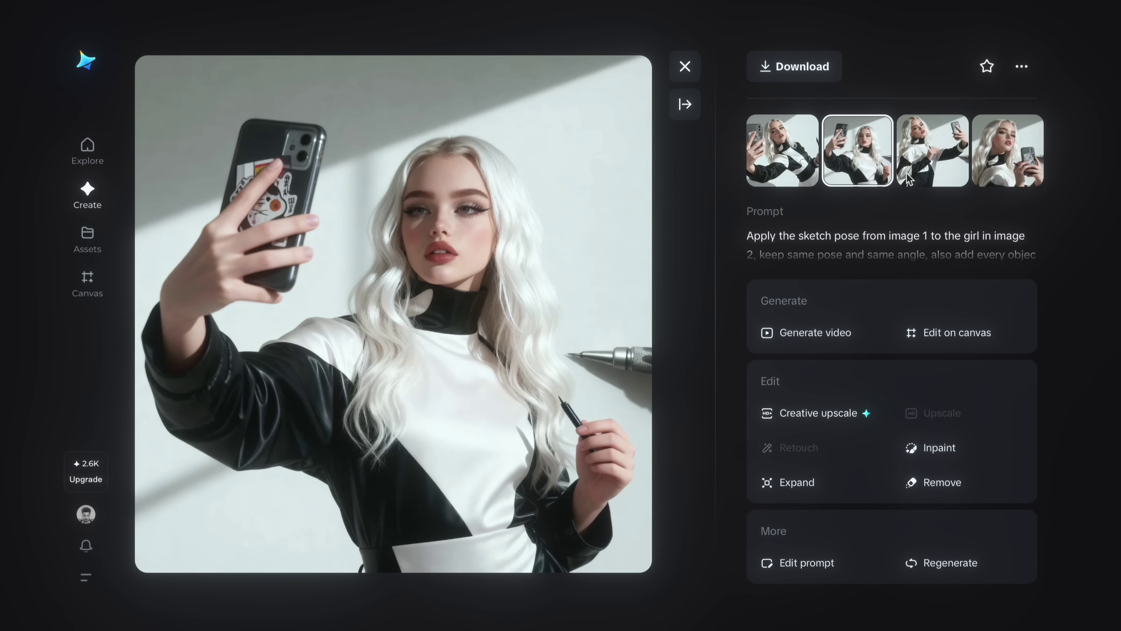
left_click(917, 180)
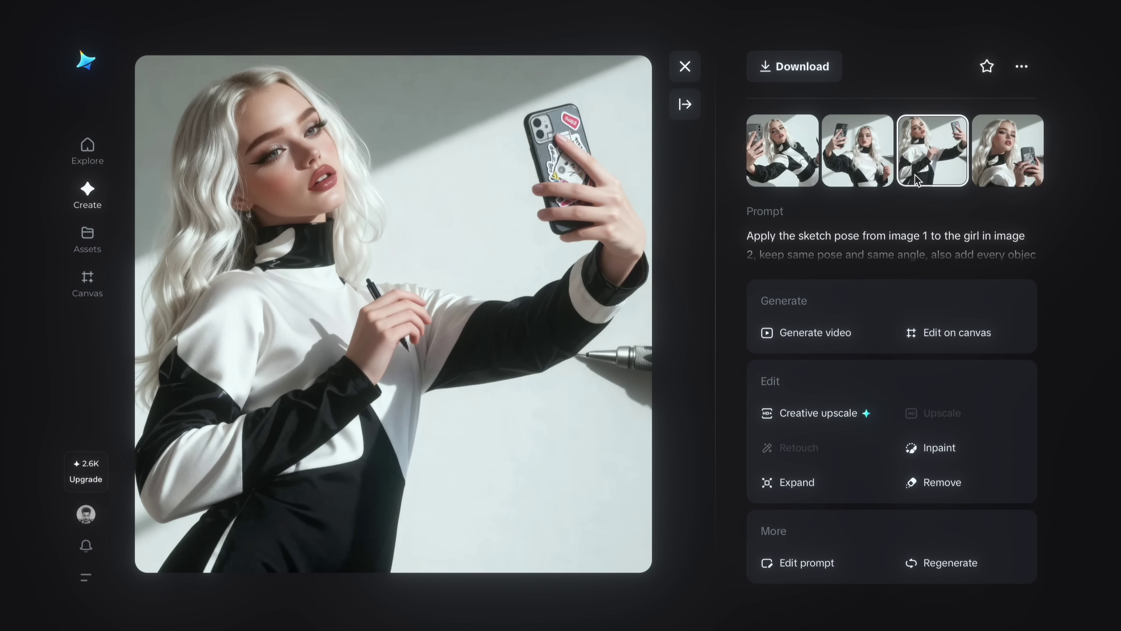
left_click(1032, 168)
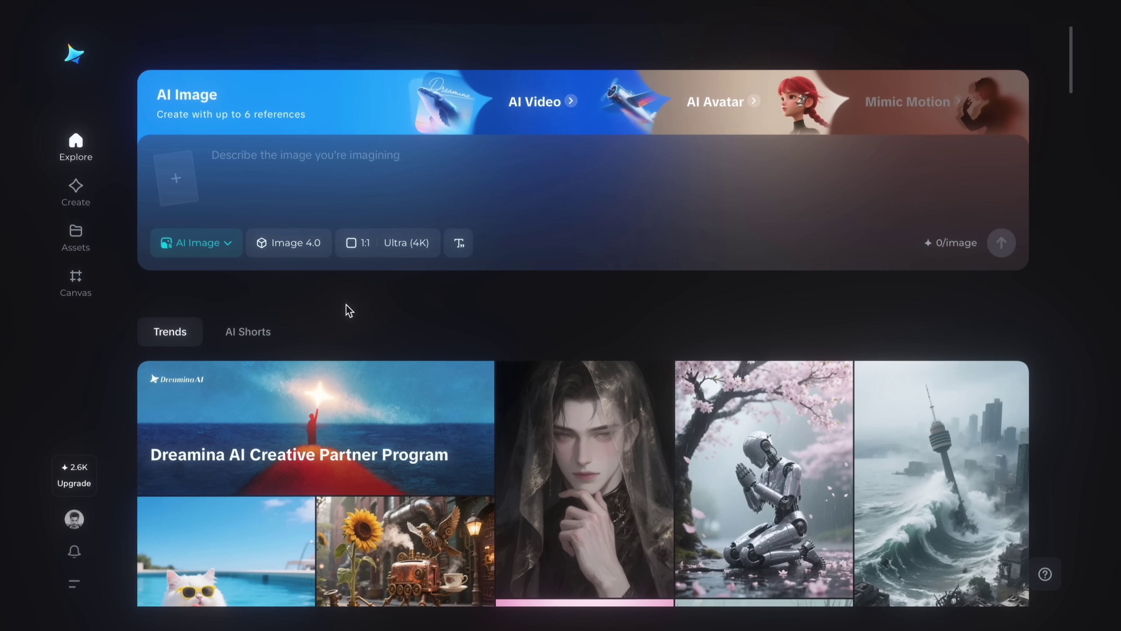
Step: Attach IMG_7524.PNG, IMG_8054.jpg and couple sketch IMG_8220.JPG from Pose Reference
left_click(185, 183)
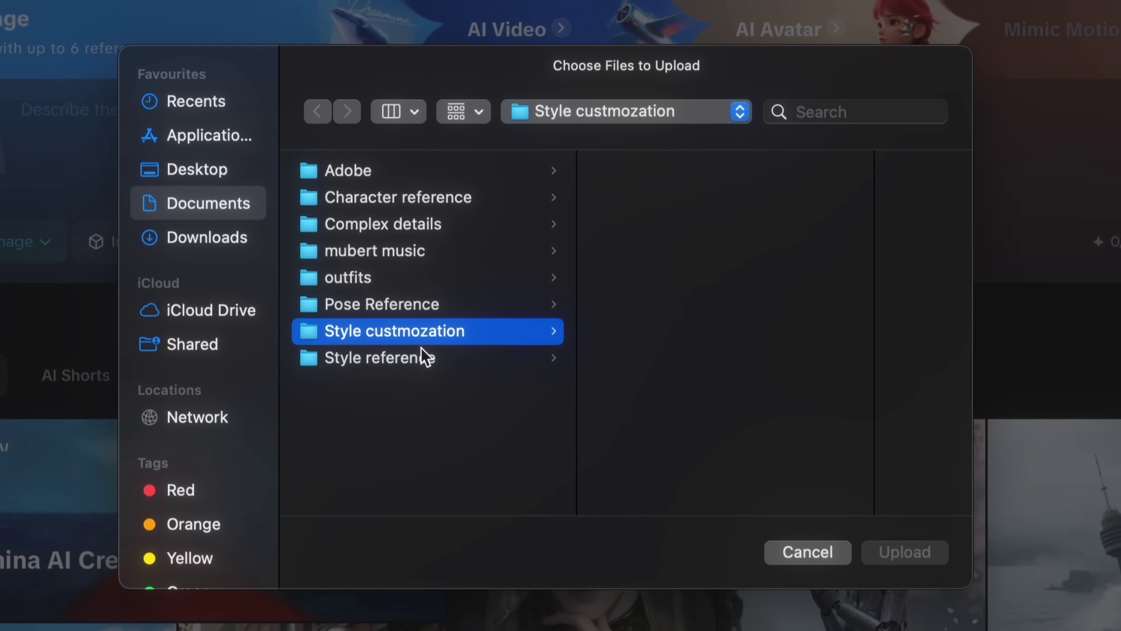
left_click(379, 309)
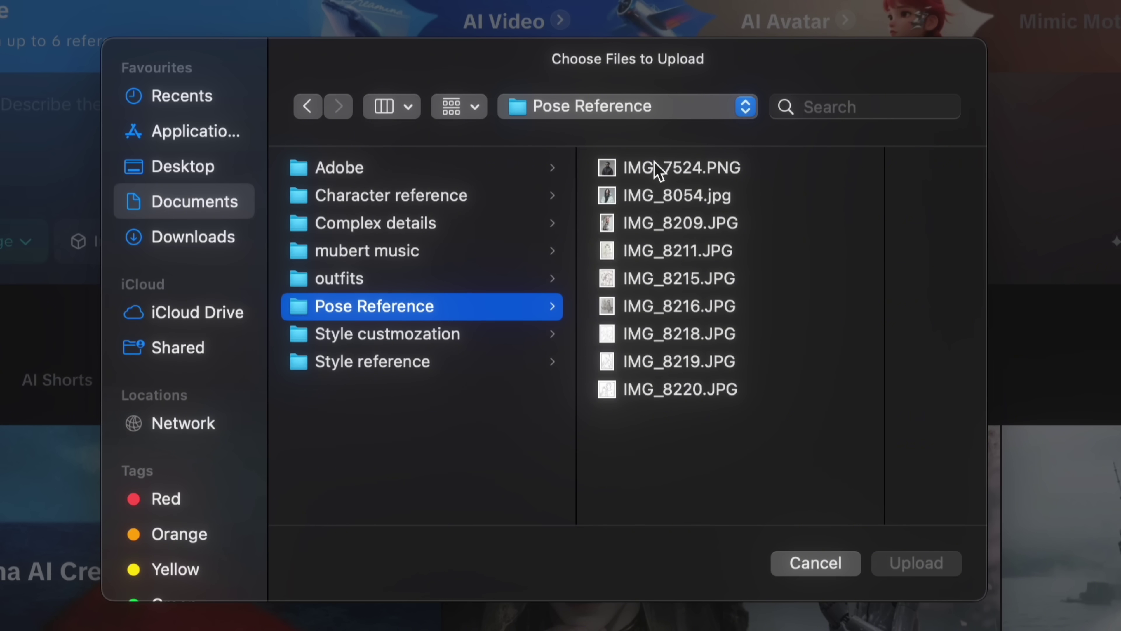
left_click(658, 170)
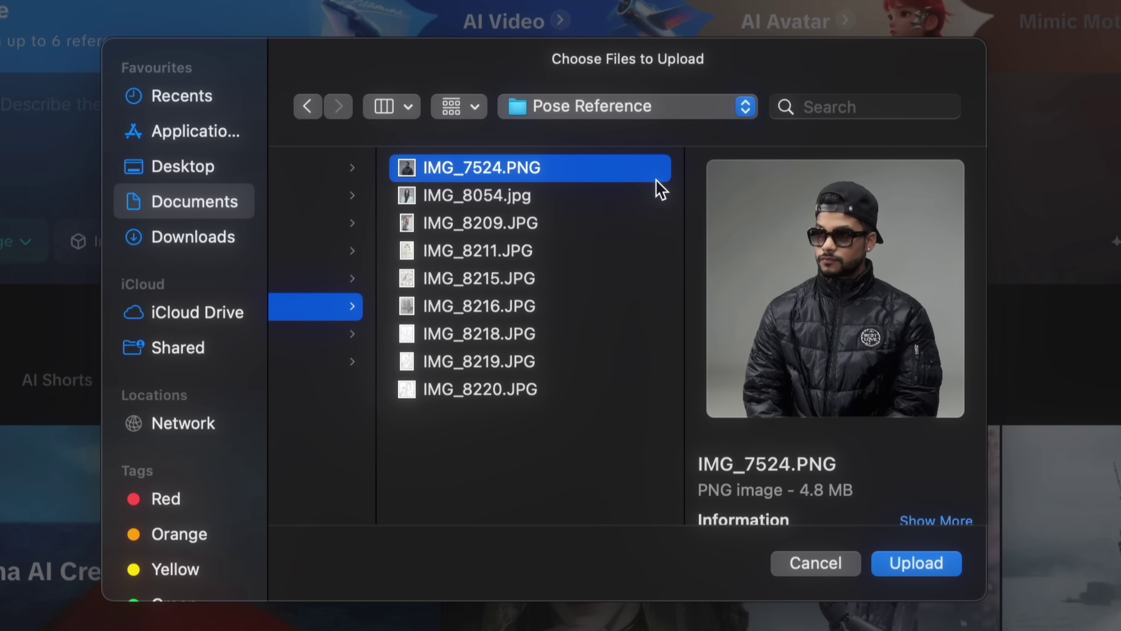
key("Down")
left_click(943, 566)
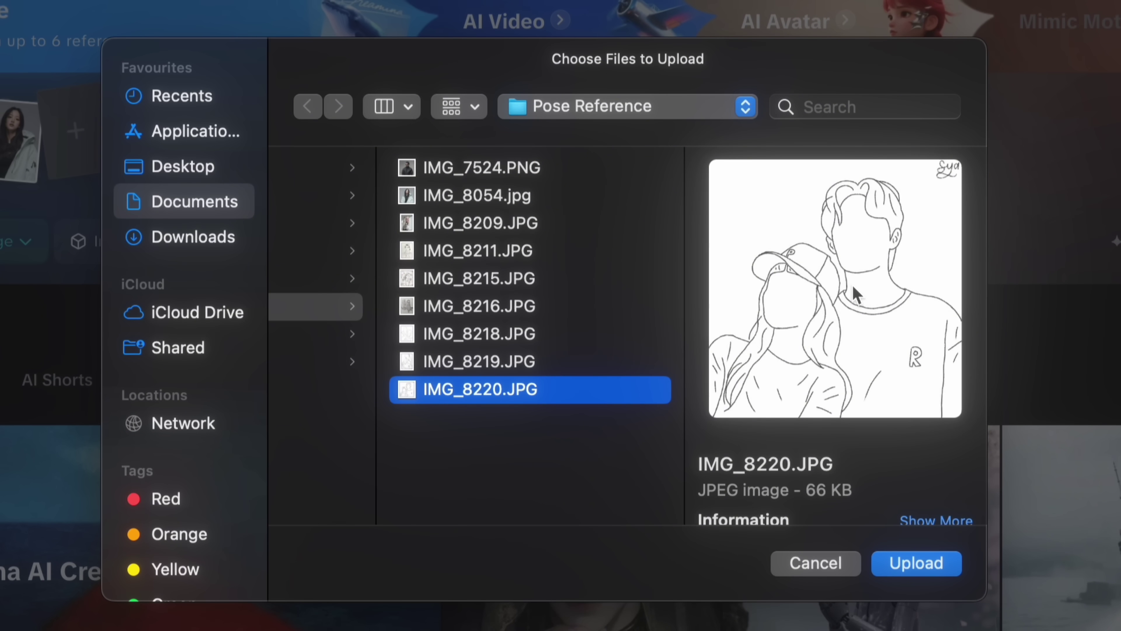
left_click(917, 564)
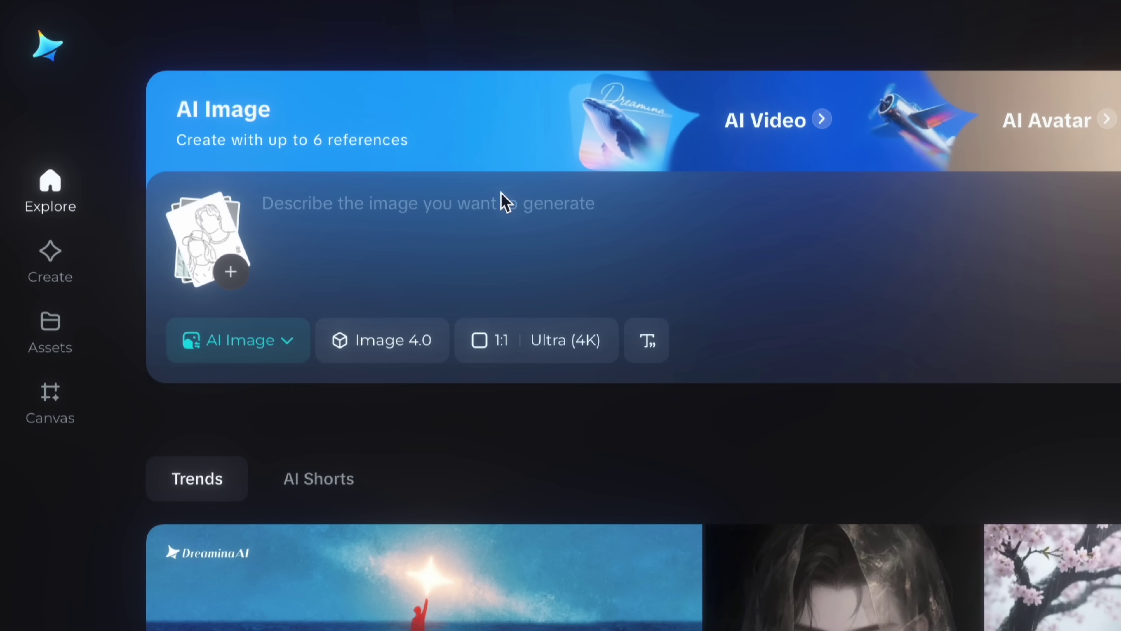
Step: Paste the prompt merging the man and woman in image 3's couple pose, and generate
left_click(463, 215)
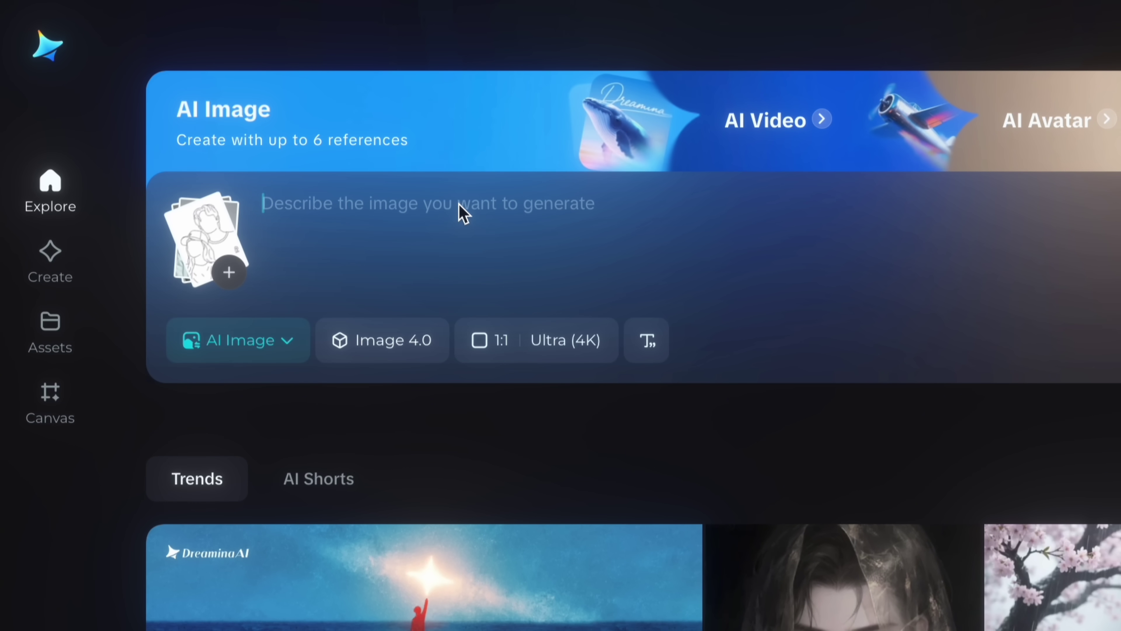
key("ctrl+v")
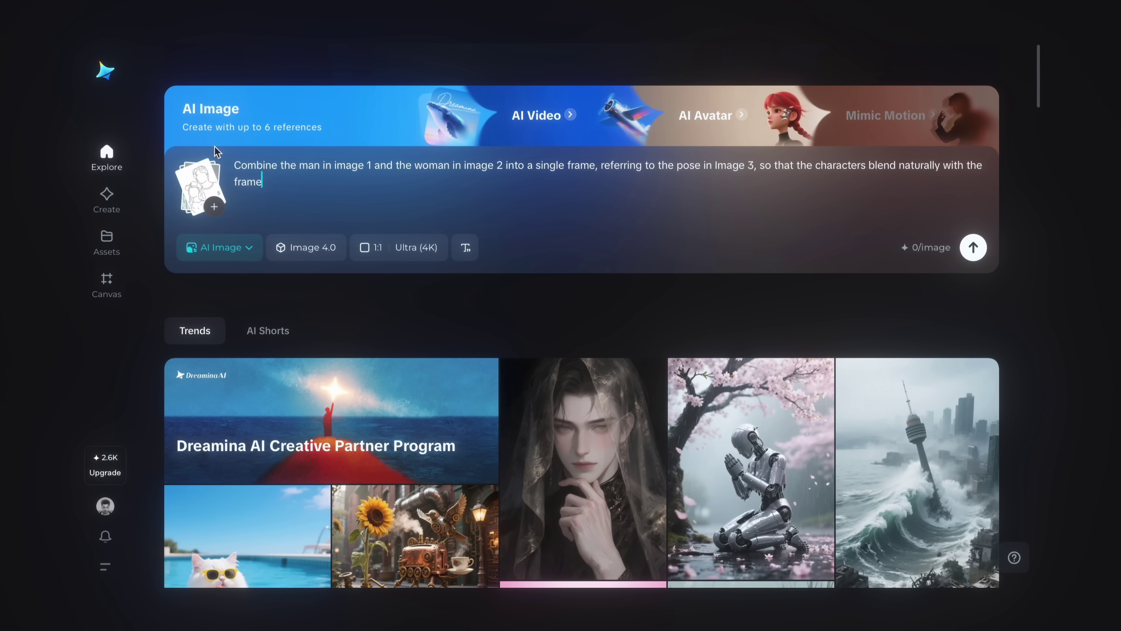
left_click(974, 255)
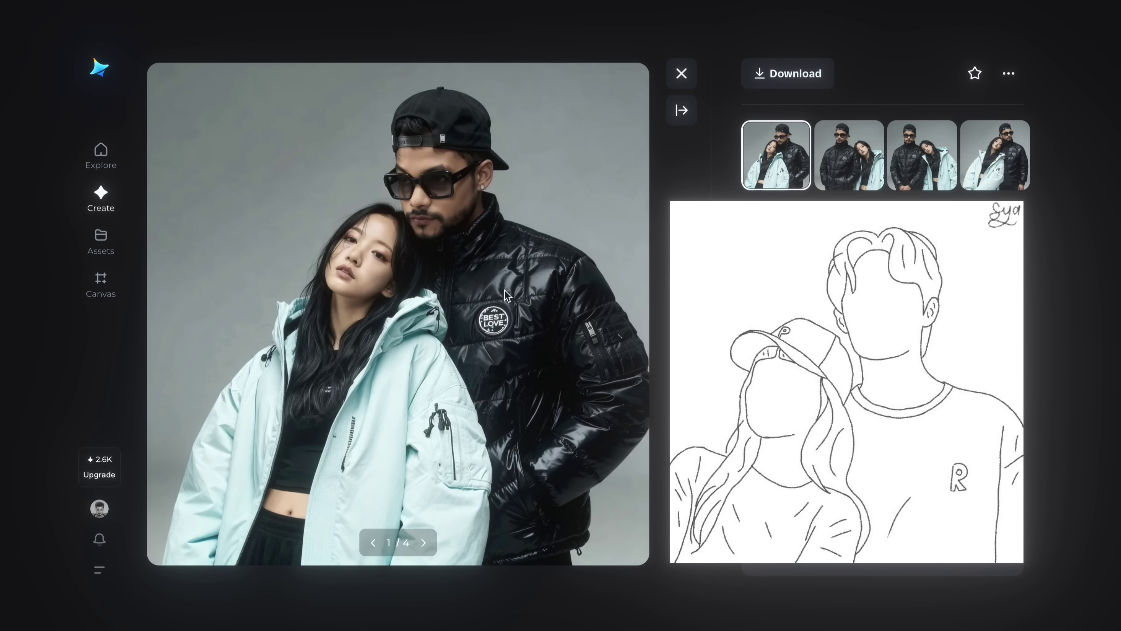
Step: Compare the second, third and fourth couple variants, ending back on the first
left_click(867, 170)
left_click(927, 169)
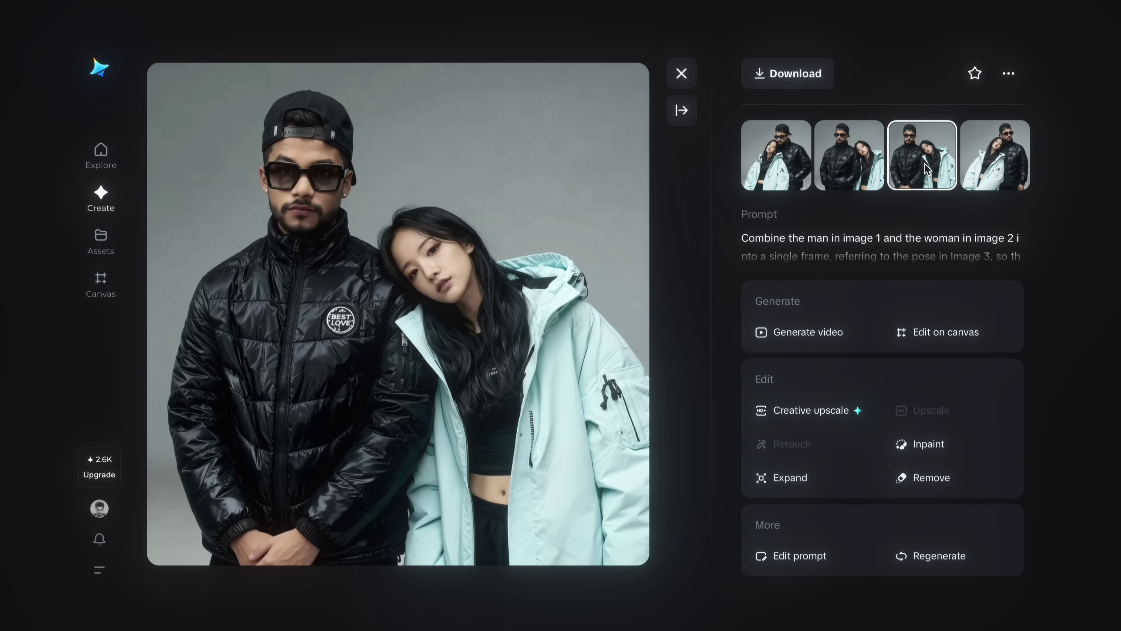
left_click(1022, 159)
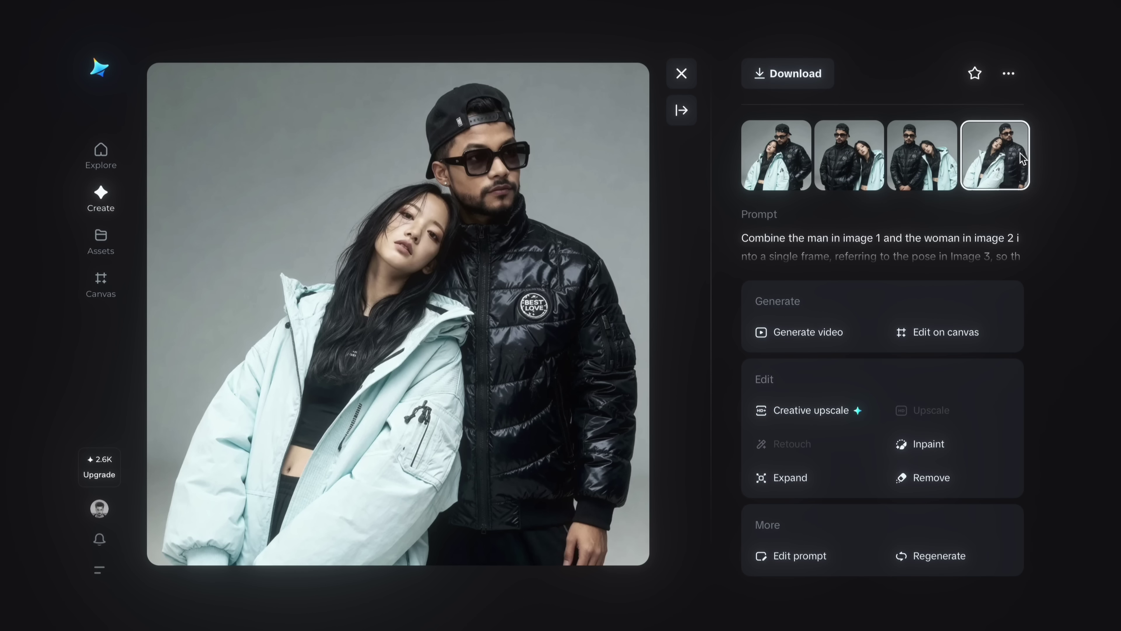
left_click(799, 164)
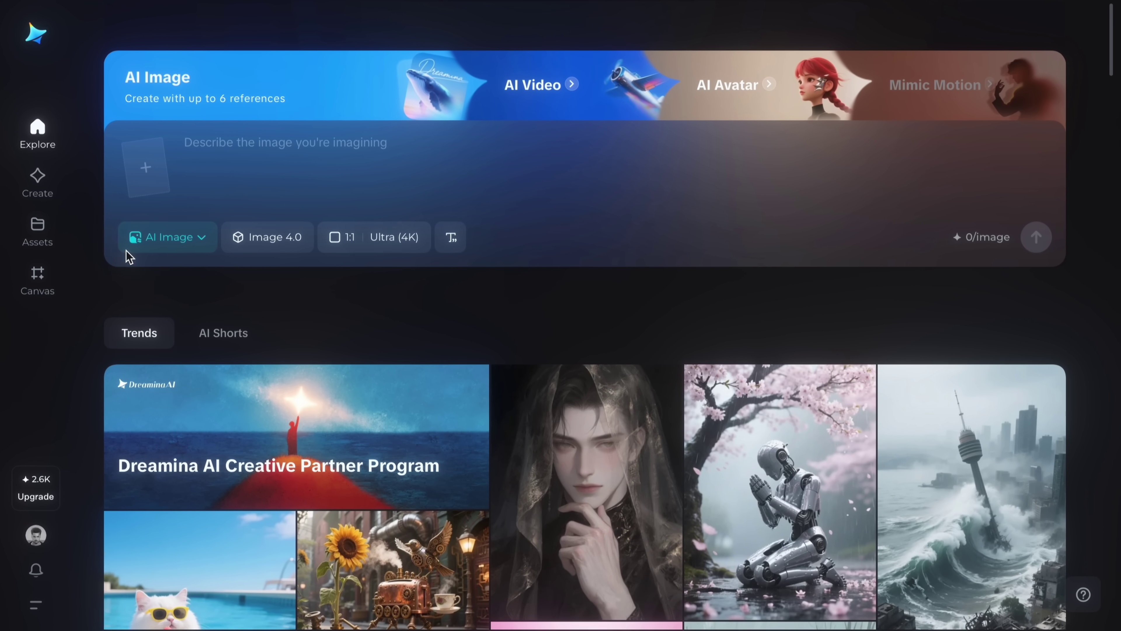
Step: Upload the portrait, yellow glasses, white T-shirt, yellow slides and denim shorts images from Dynamic instruction
left_click(147, 174)
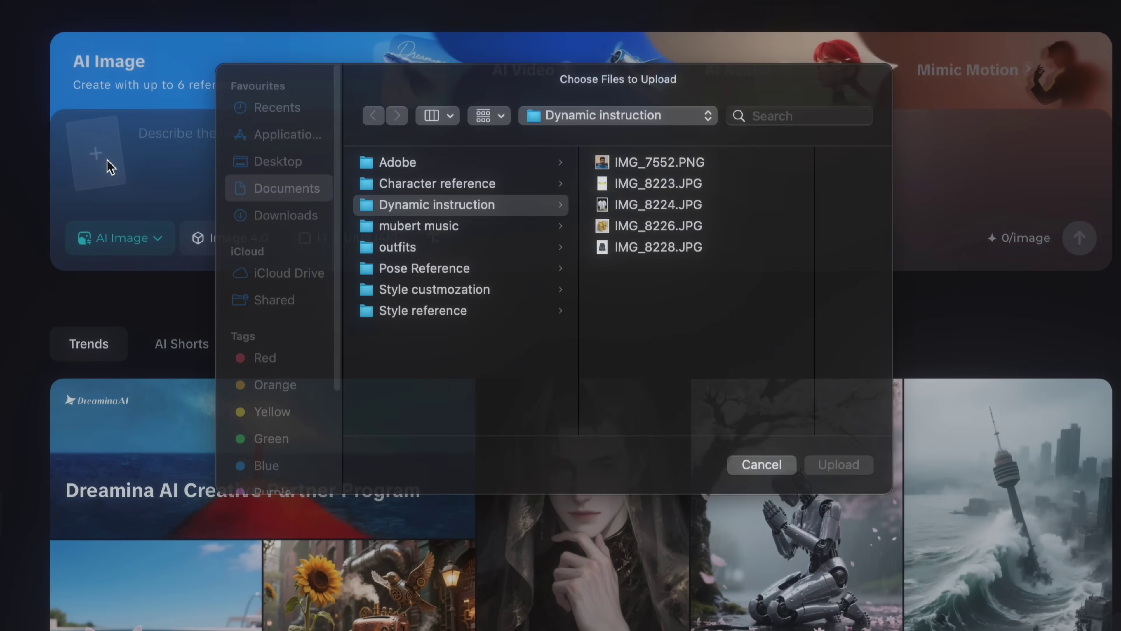
left_click(450, 226)
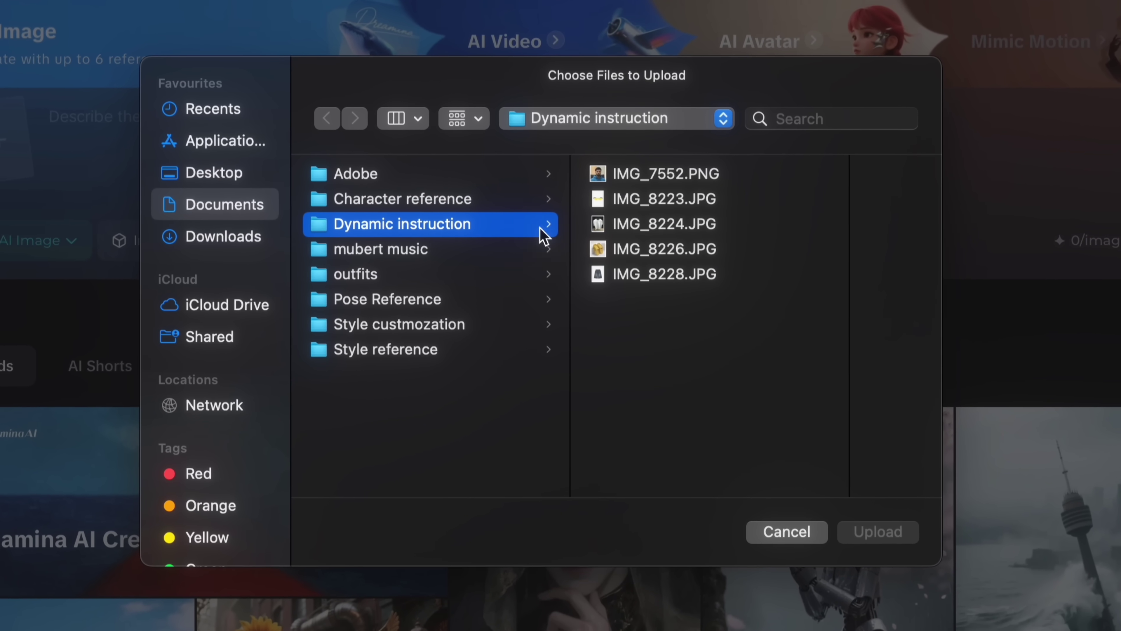
left_click(676, 174)
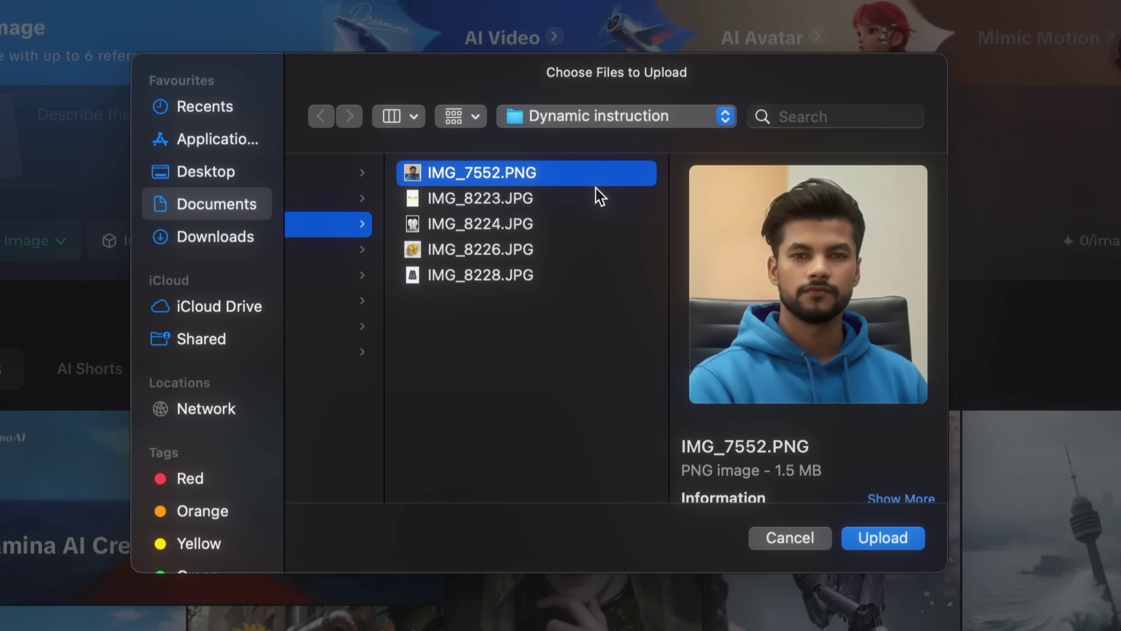
left_click(576, 203)
left_click(616, 225)
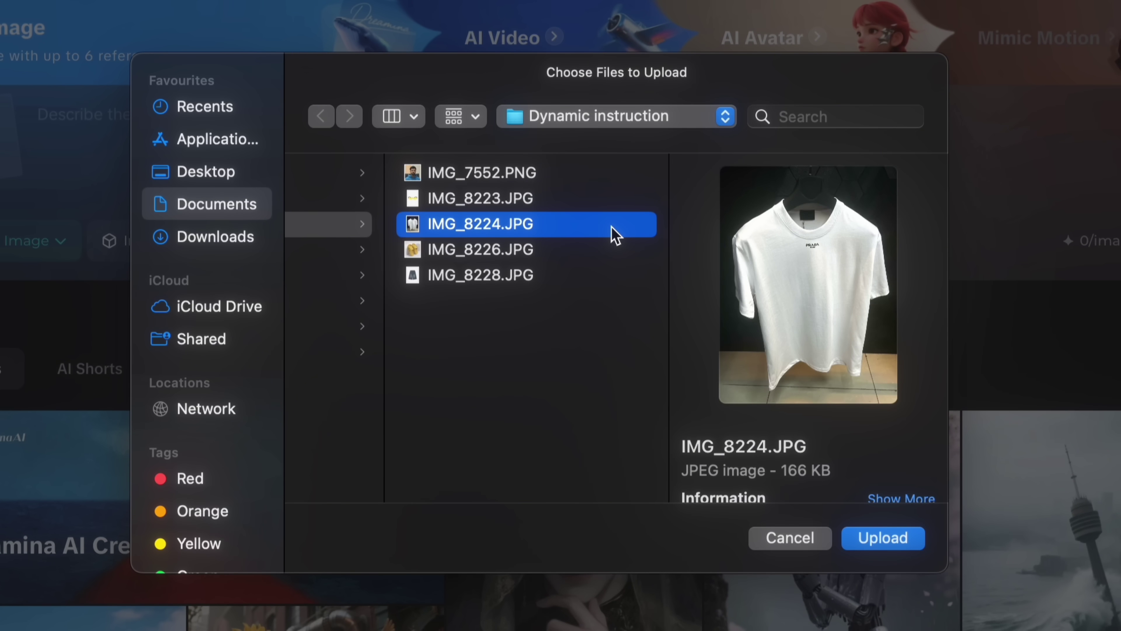
left_click(603, 249)
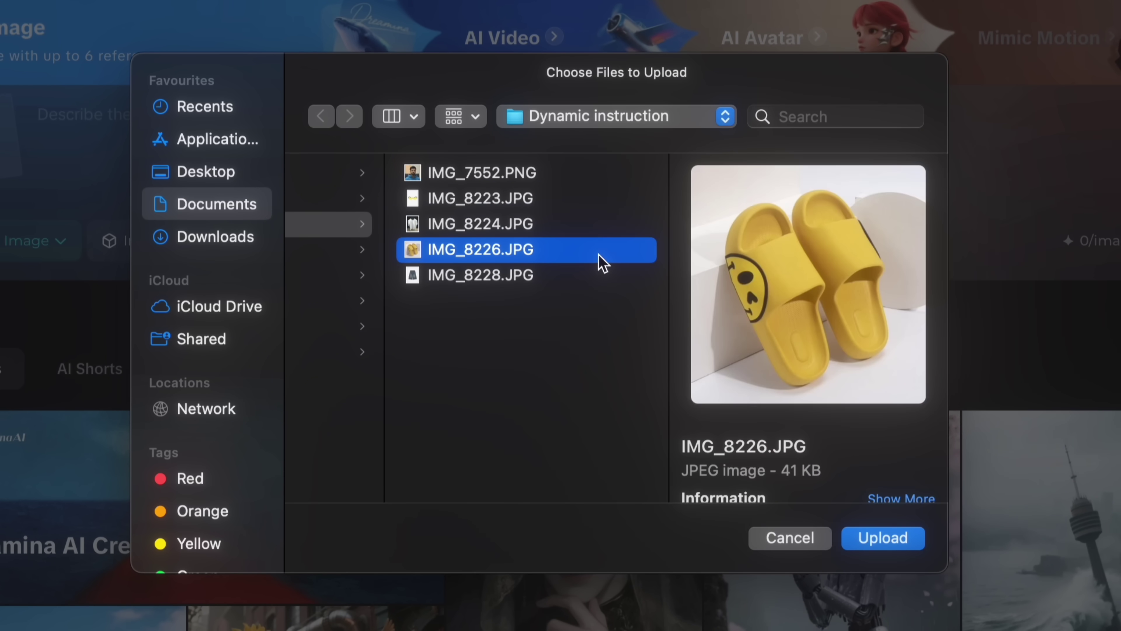
left_click(582, 283)
left_click_drag(658, 338, 656, 201)
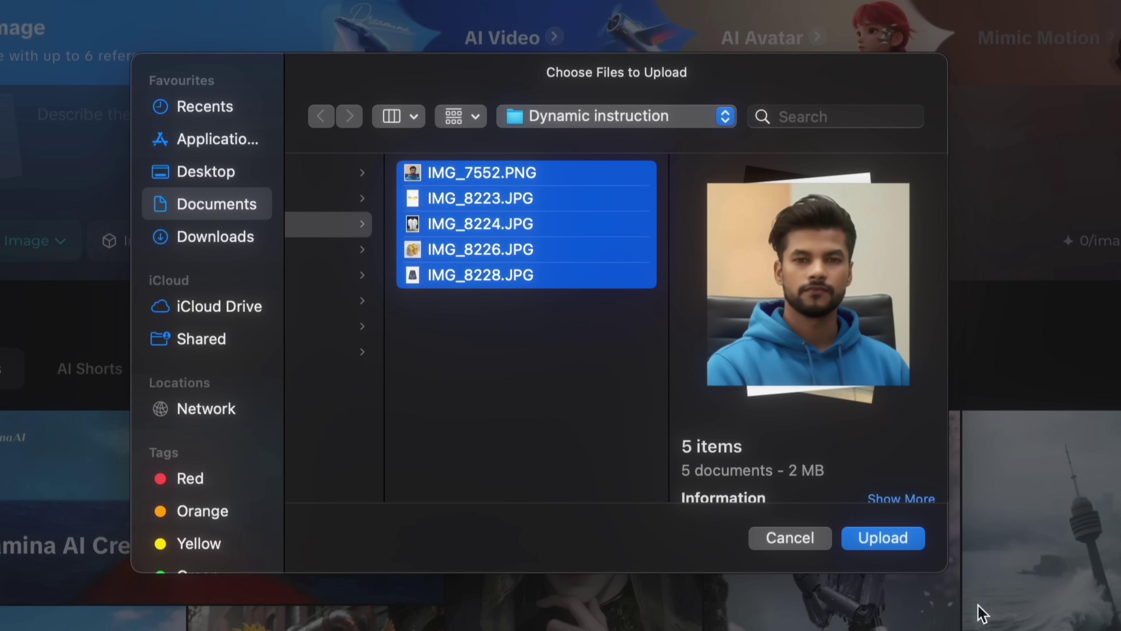
left_click(893, 541)
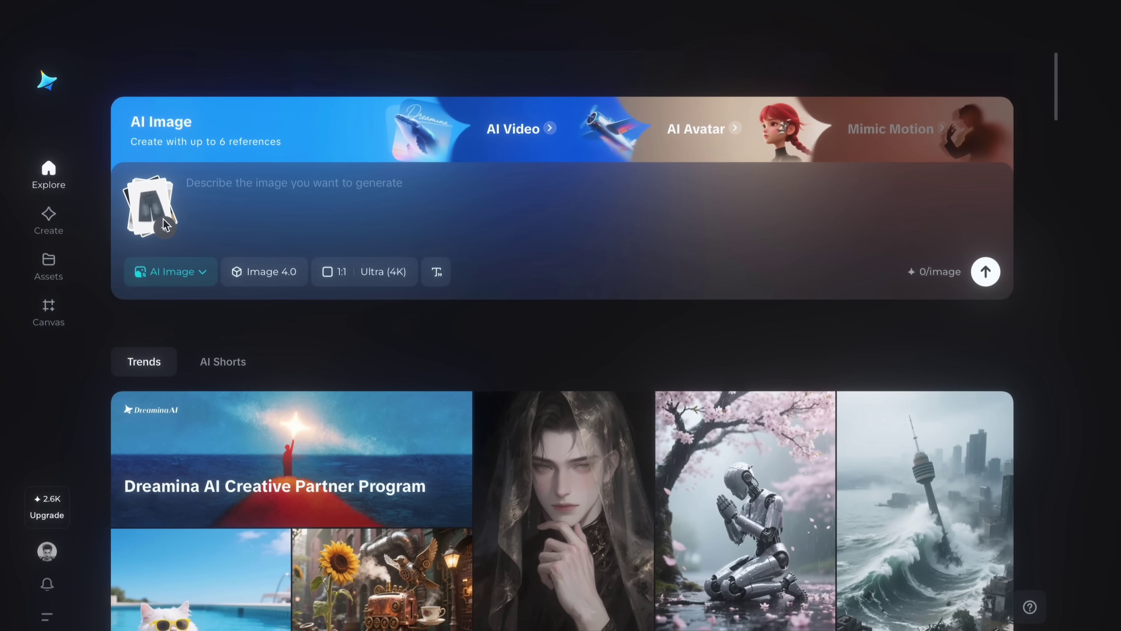
Step: Paste the low-angle beach prompt with water splashing around the slippers, and generate
mouse_move(159, 223)
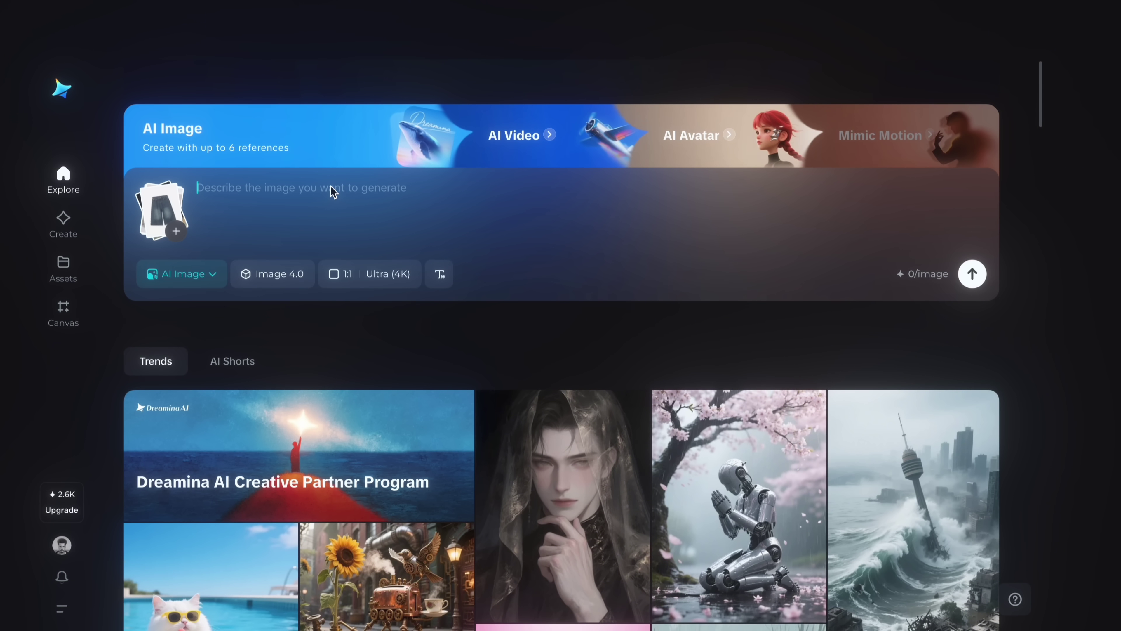
type("Full-body low-angle dynamic shot of a male model stepping forward on a beach, camera close to his slippers, water splashing upward forming stylish shapes around him, cinematic lighting, ultra-realistic detail.")
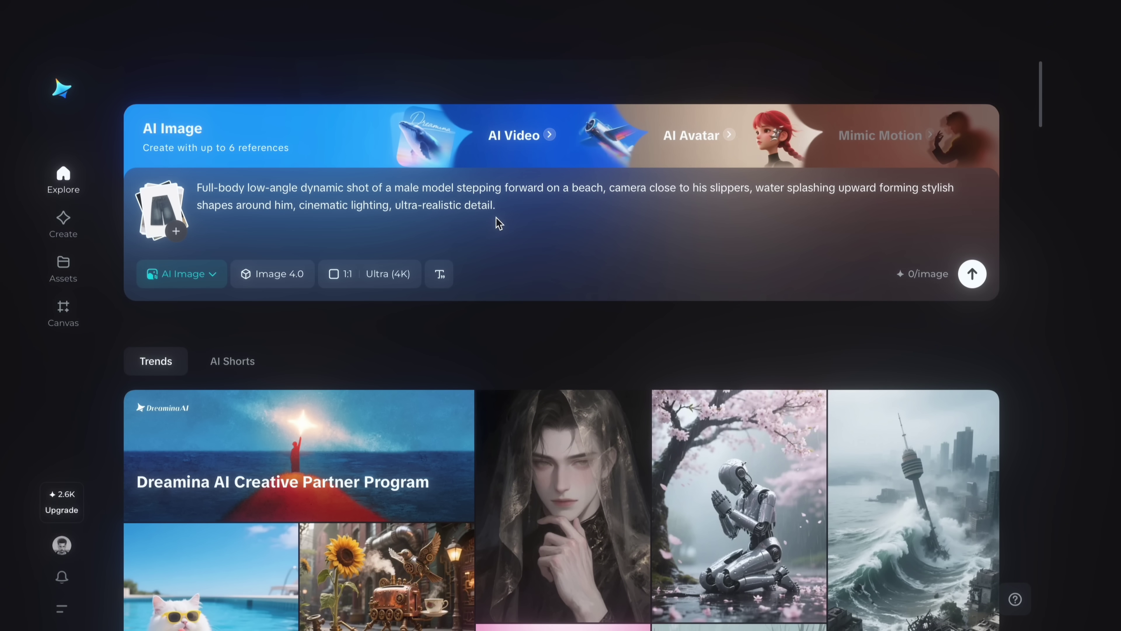
left_click(972, 274)
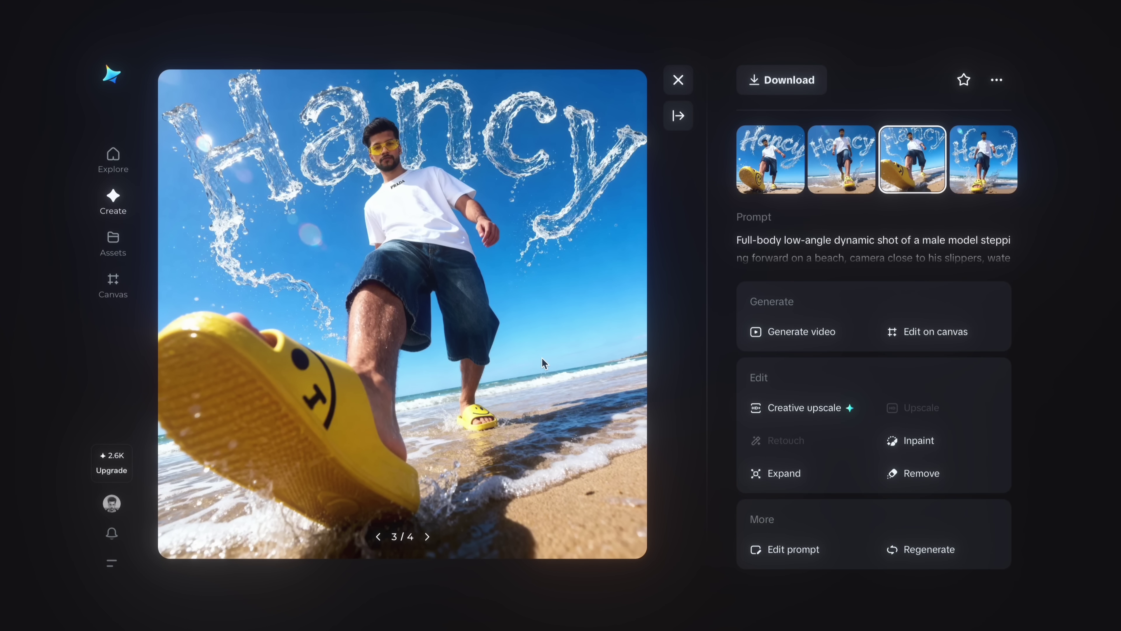
Step: Compare the second and first beach-ad variants, then close the result viewer
left_click(835, 173)
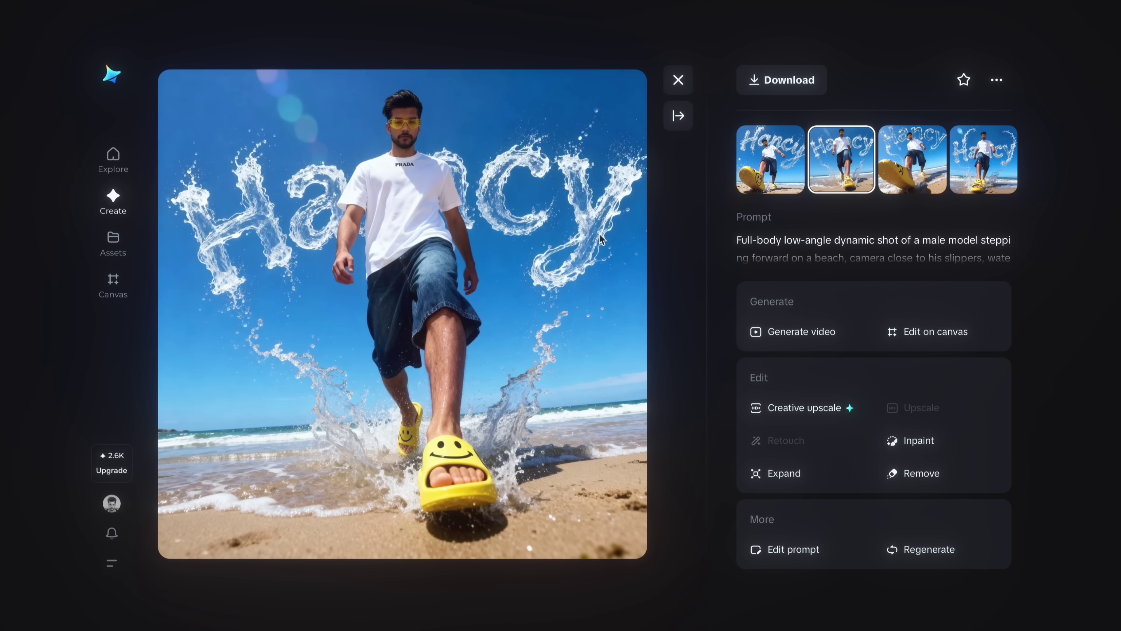
mouse_move(576, 268)
left_click(779, 190)
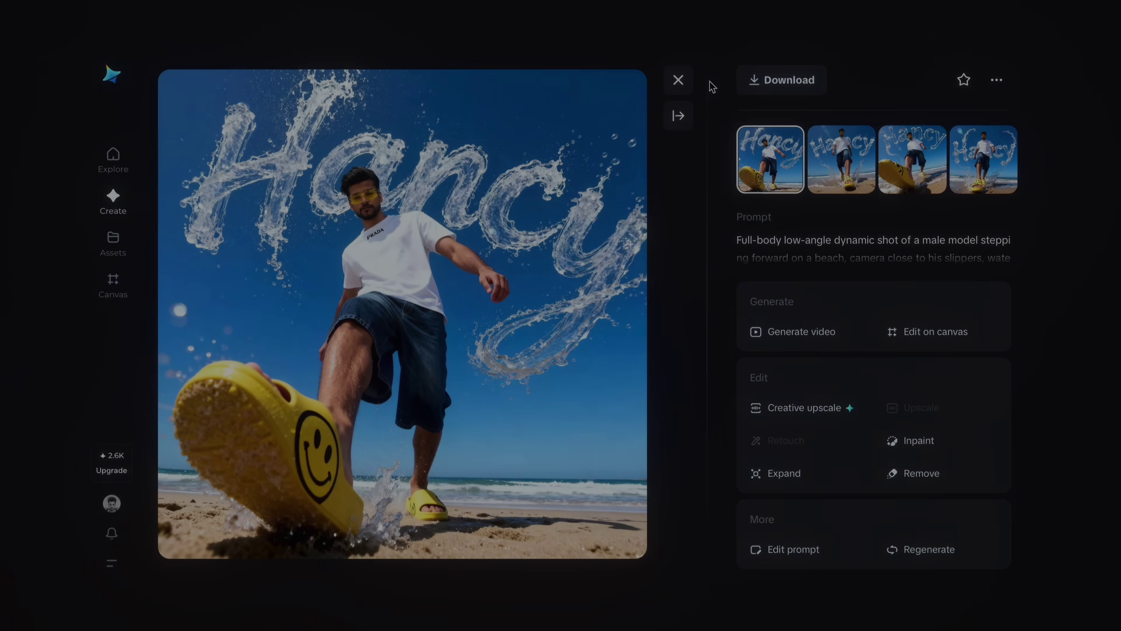
left_click(679, 80)
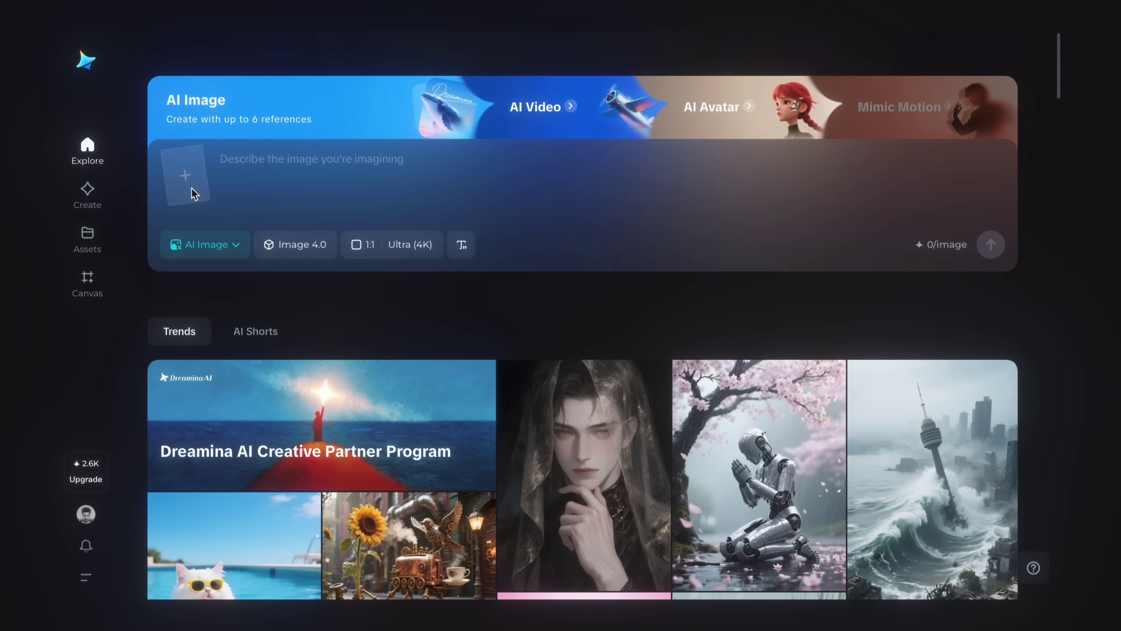
Step: Upload IMG_8124.PNG as reference, paste the combat manga-style prompt and generate
left_click(193, 193)
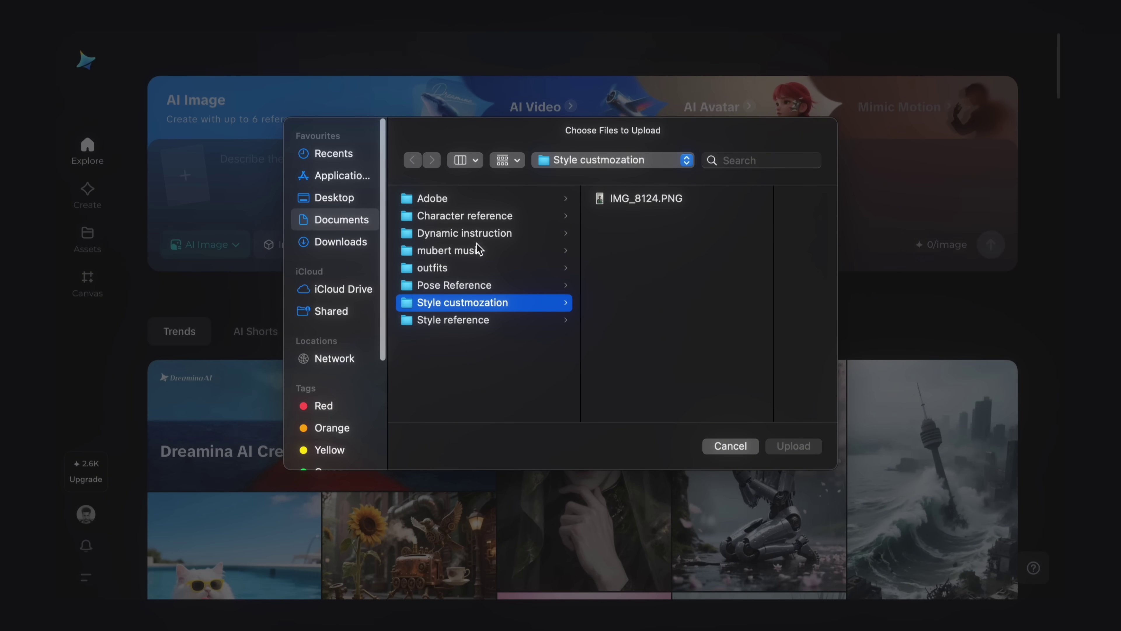
left_click(643, 207)
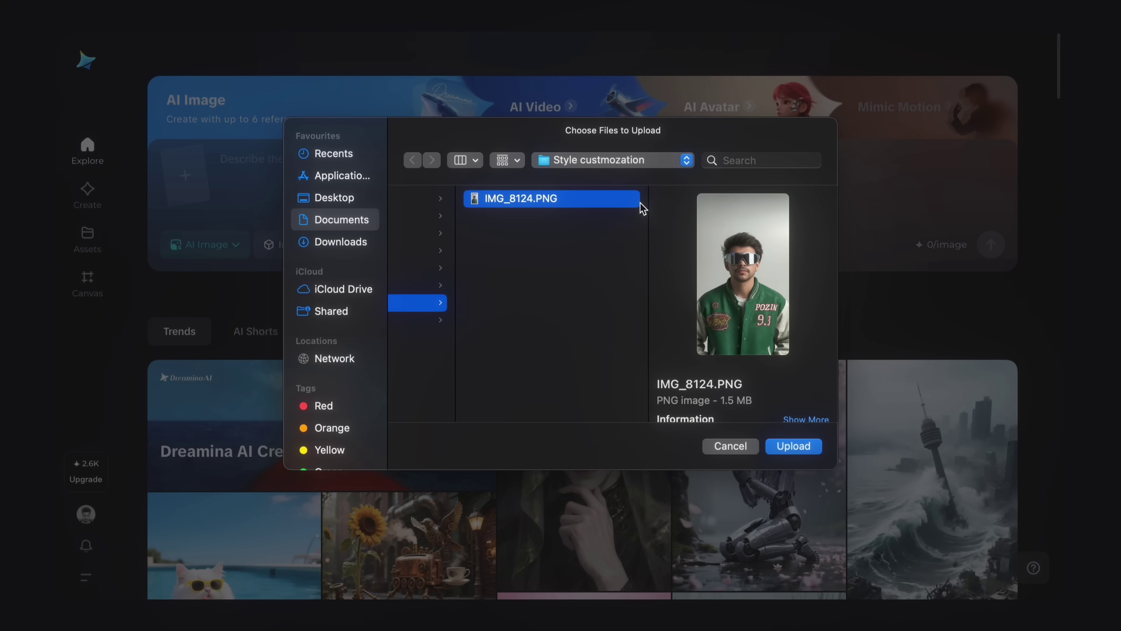
left_click(796, 447)
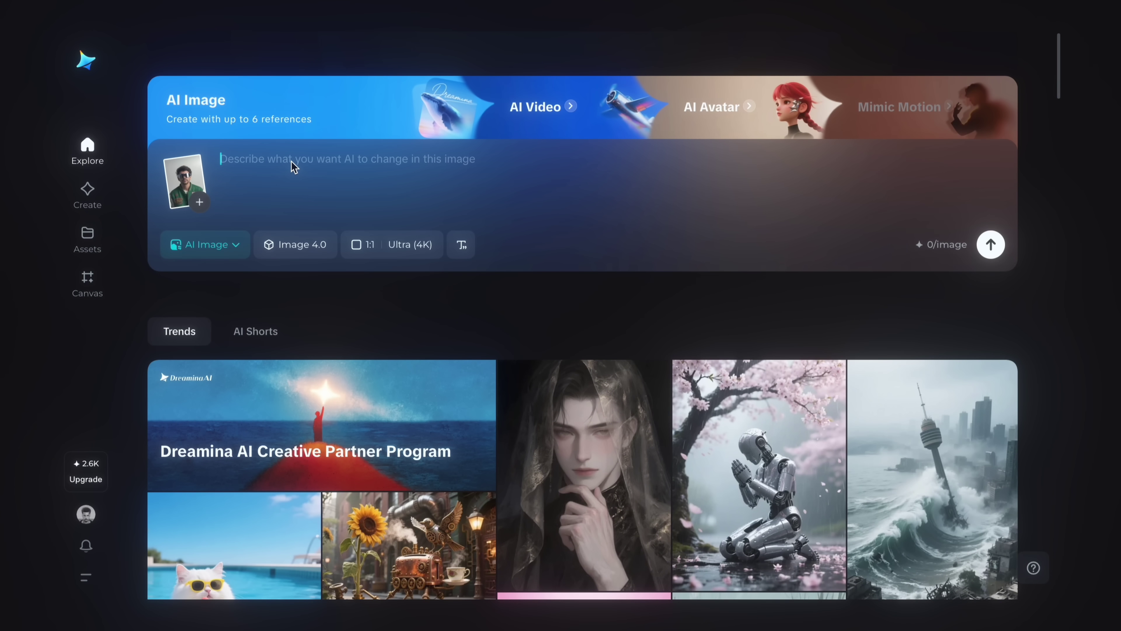
type("Generate combat manga-style illustrations based on the reference boy’s appearance.")
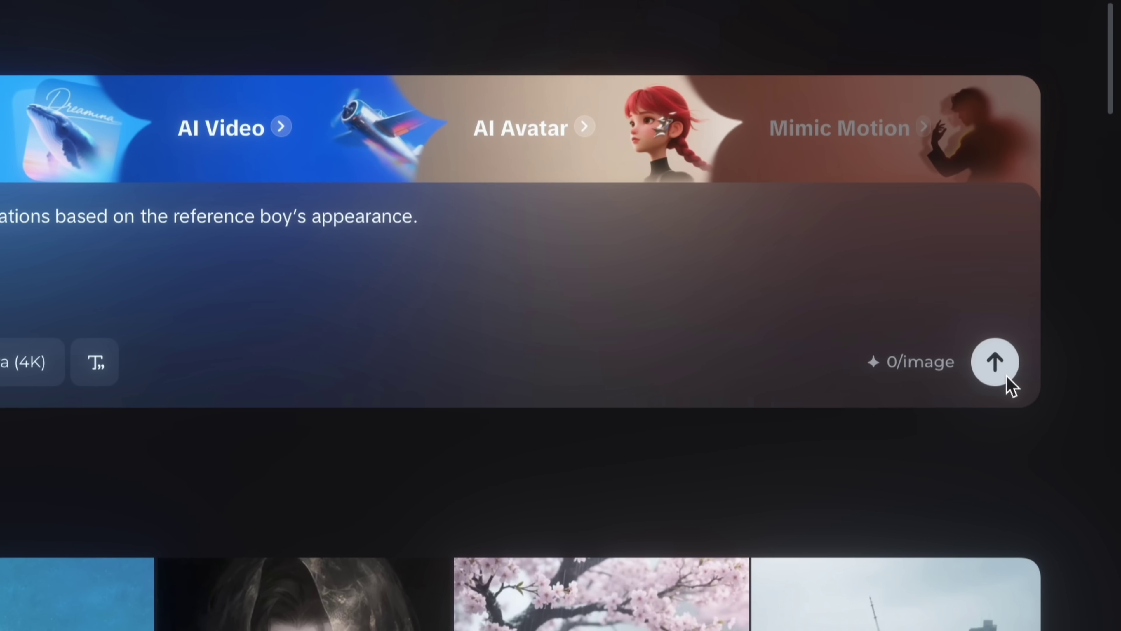
left_click(995, 362)
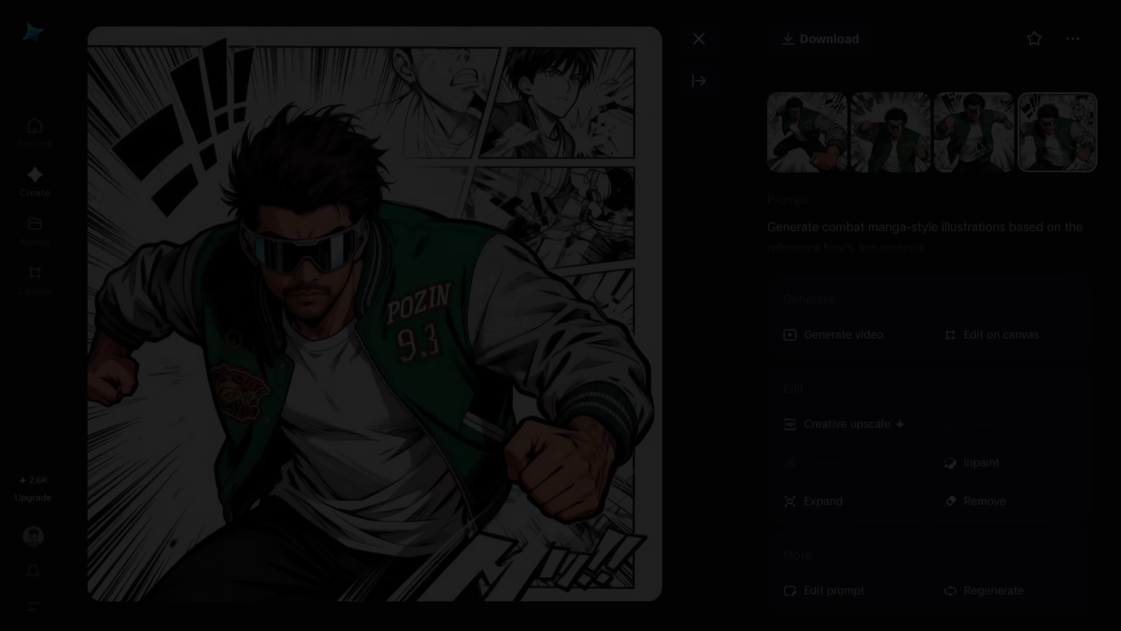
Step: Preview the third, second and first manga-style variants
left_click(979, 146)
left_click(903, 142)
left_click(832, 128)
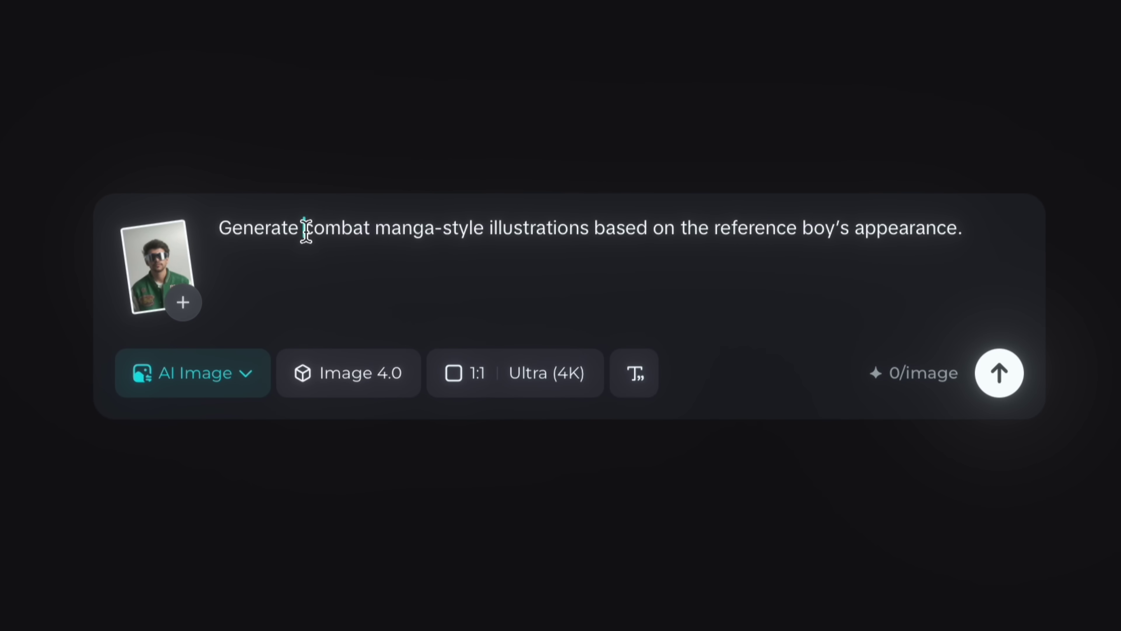
Step: Replace 'combat manga-style' in the prompt with 'Pixar cartoon-style' and generate
left_click_drag(305, 230, 479, 235)
type("Pixar cartoon-style")
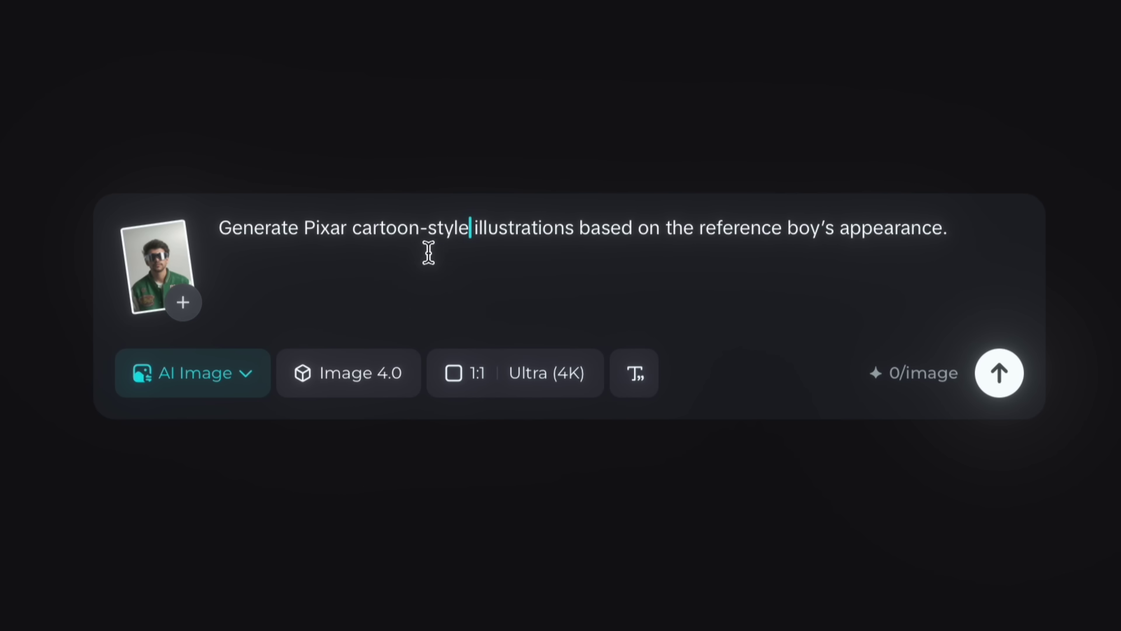
left_click(999, 380)
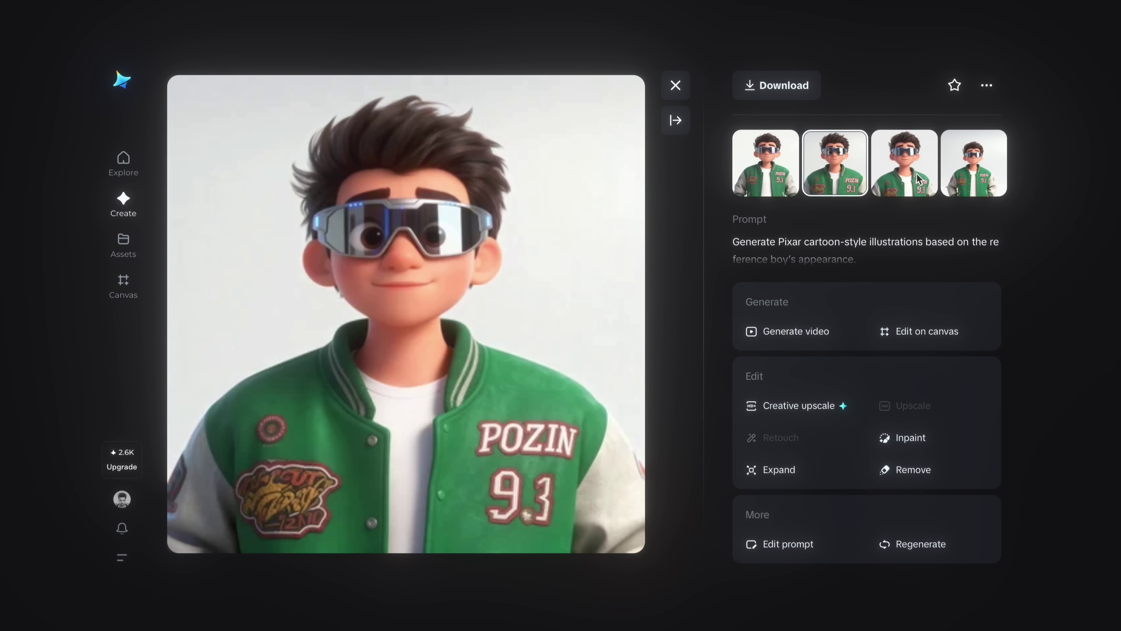
Step: Change the style wording to 'Minecraft-style' and generate again
left_click(918, 179)
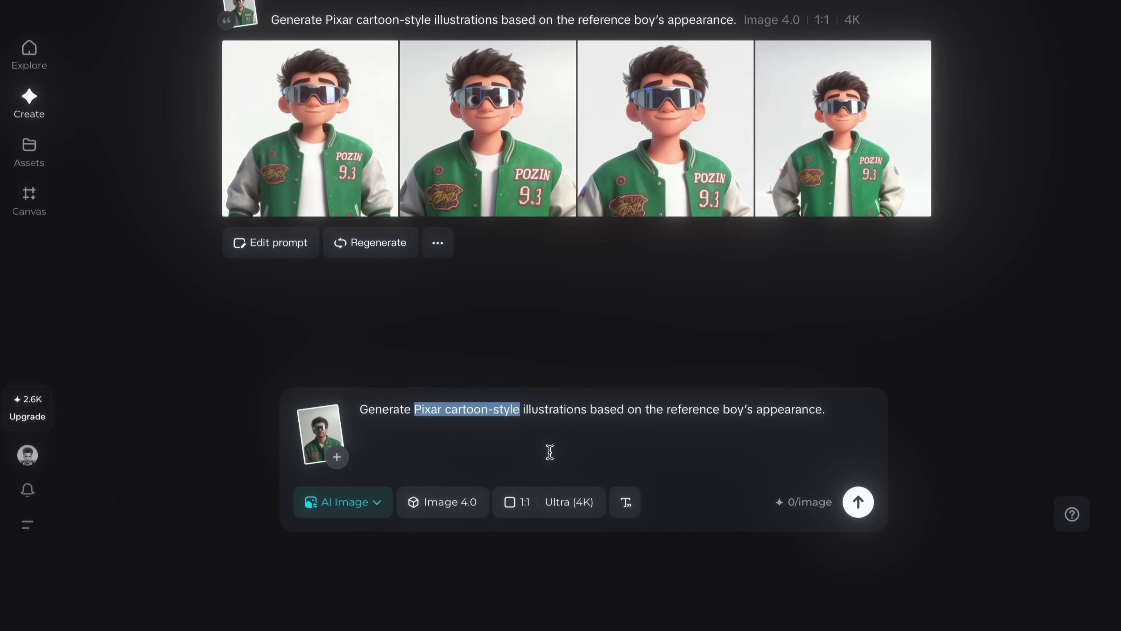
type("Minecraft-style")
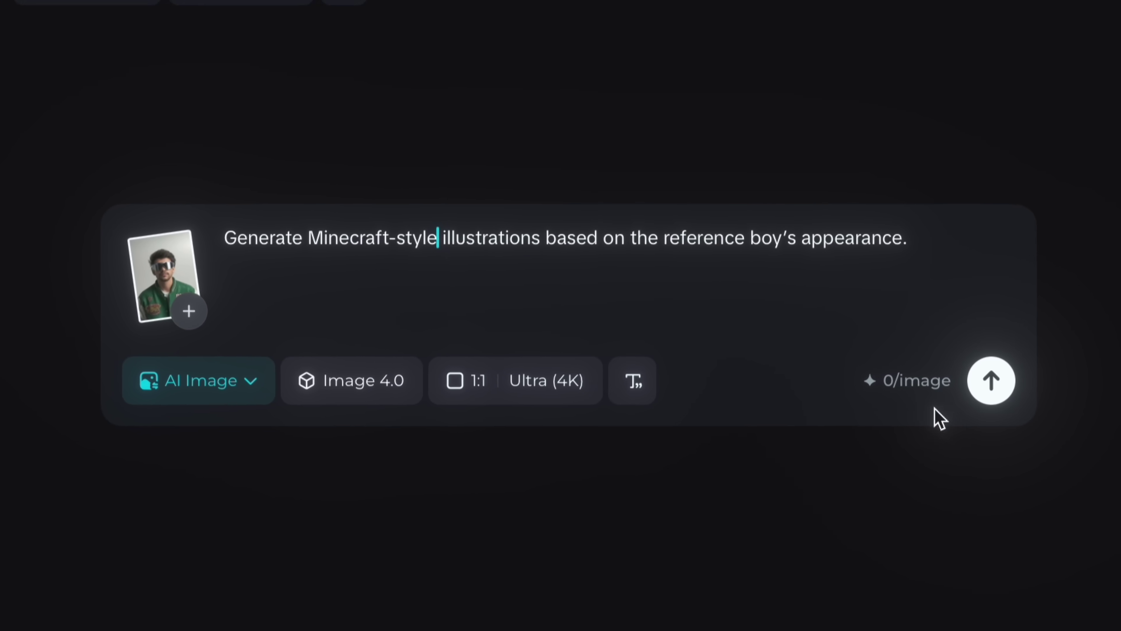
left_click(991, 379)
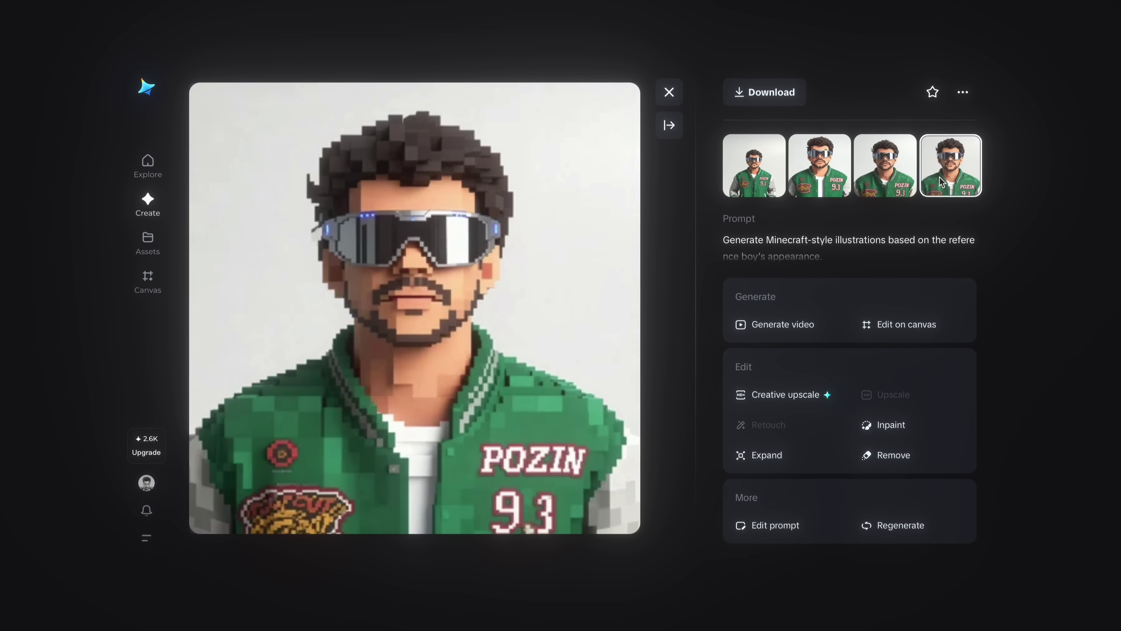